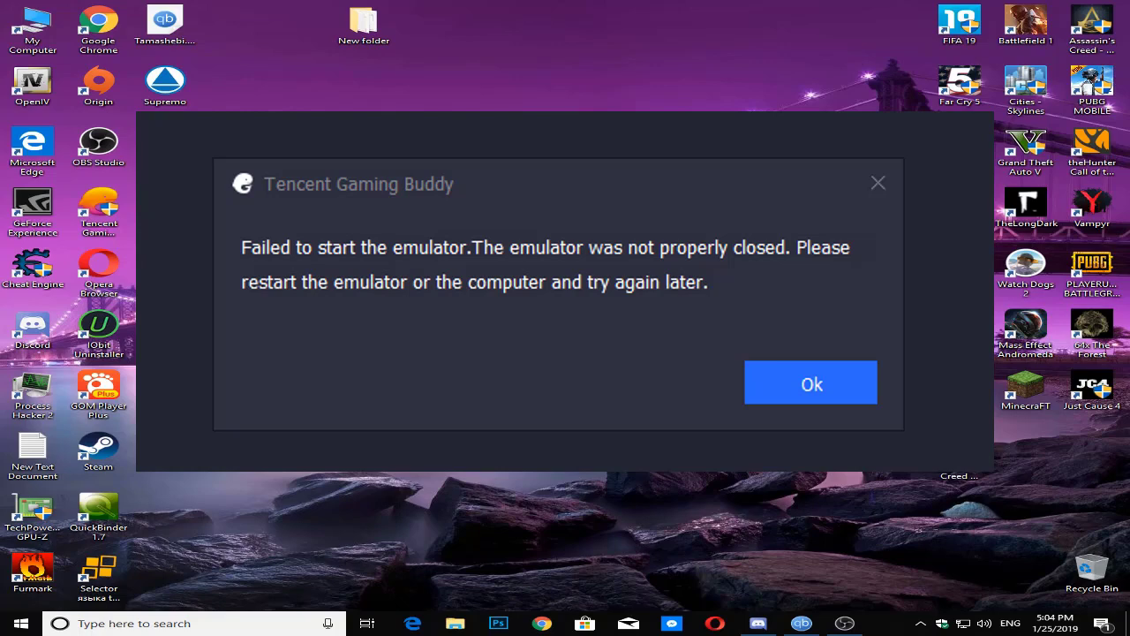
# Dismiss the 'Failed to start the emulator' error message.
pyautogui.press('Return')
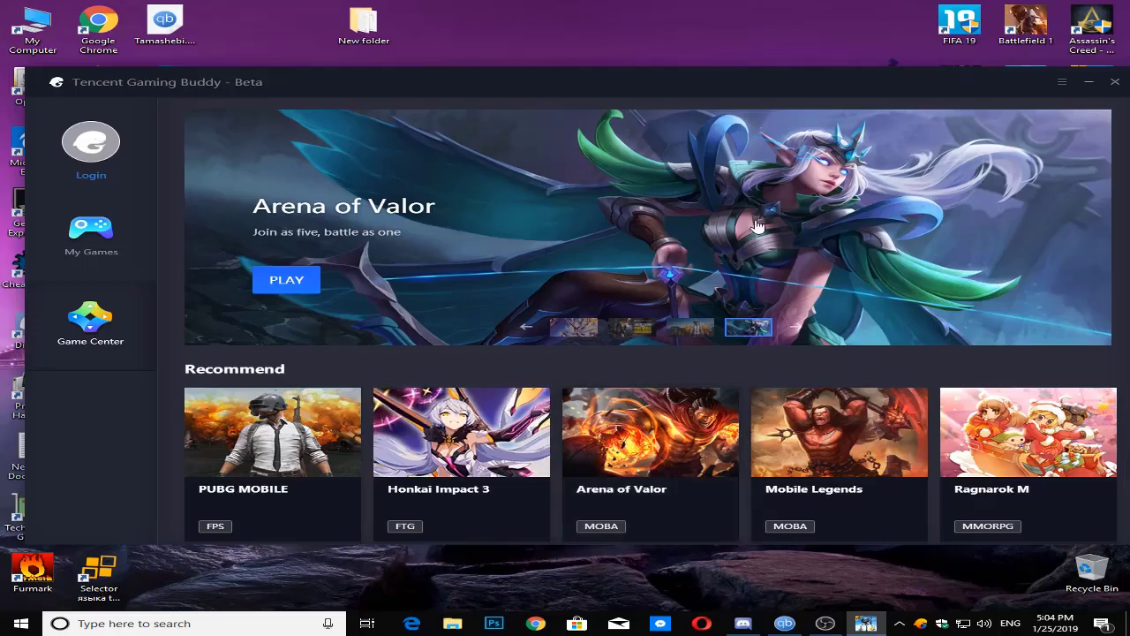
# Launch PUBG MOBILE and nudge the Turbo AOW Engine loading window while it loads.
pyautogui.click(1091, 83)
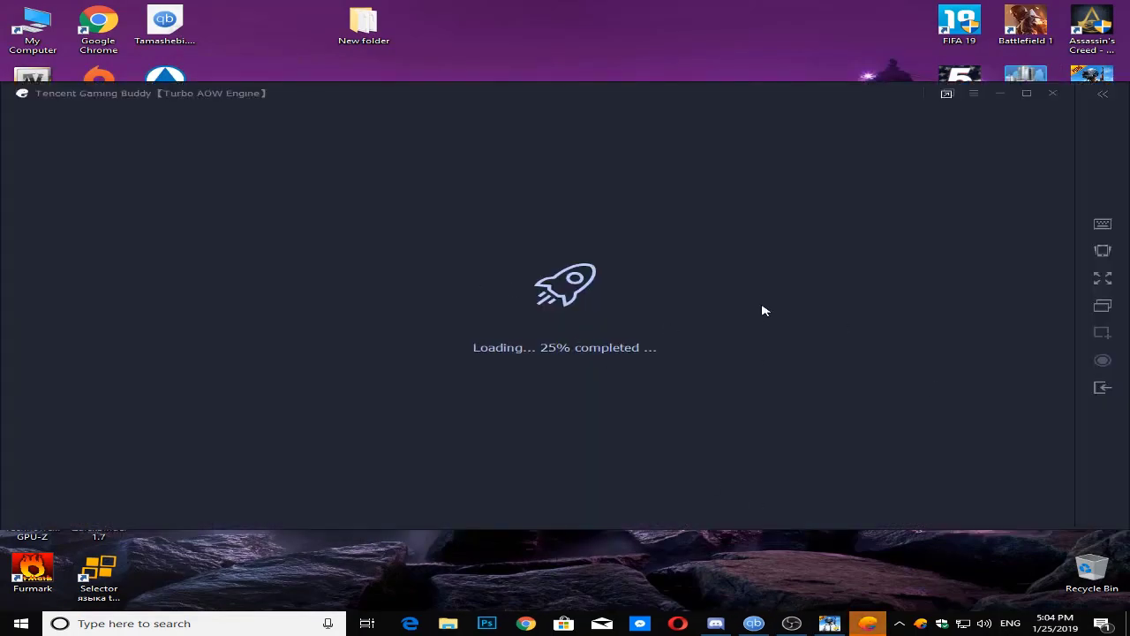
pyautogui.moveTo(139, 88); pyautogui.dragTo(145, 75)
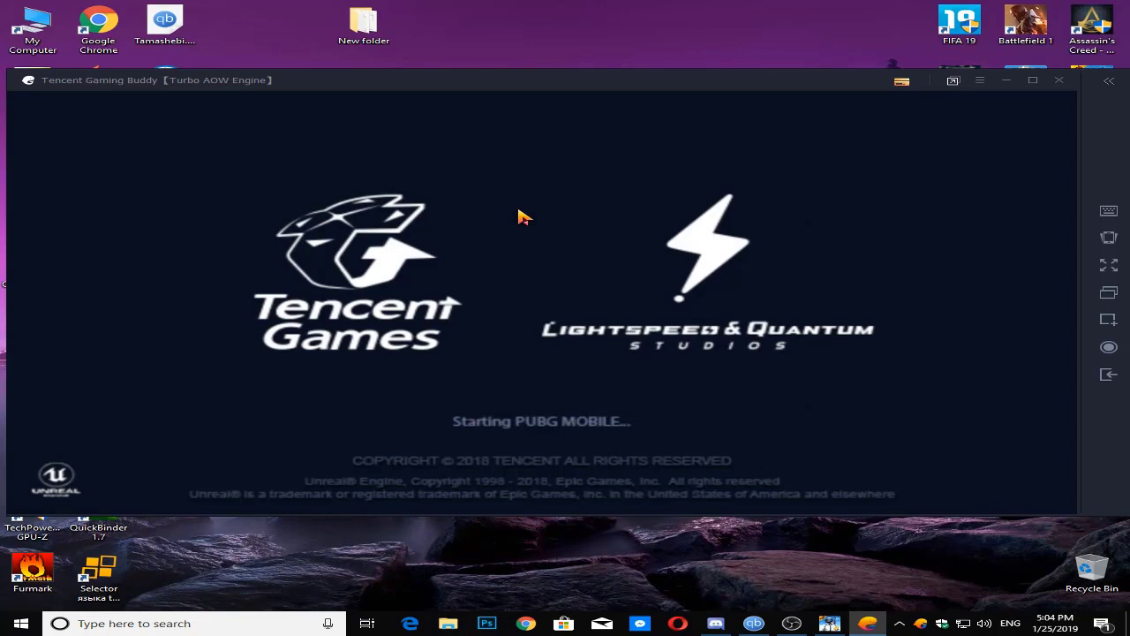
# Minimise the emulator, refresh the desktop, then restore the emulator window.
pyautogui.click(1006, 81)
pyautogui.rightClick(549, 328)
pyautogui.click(609, 367)
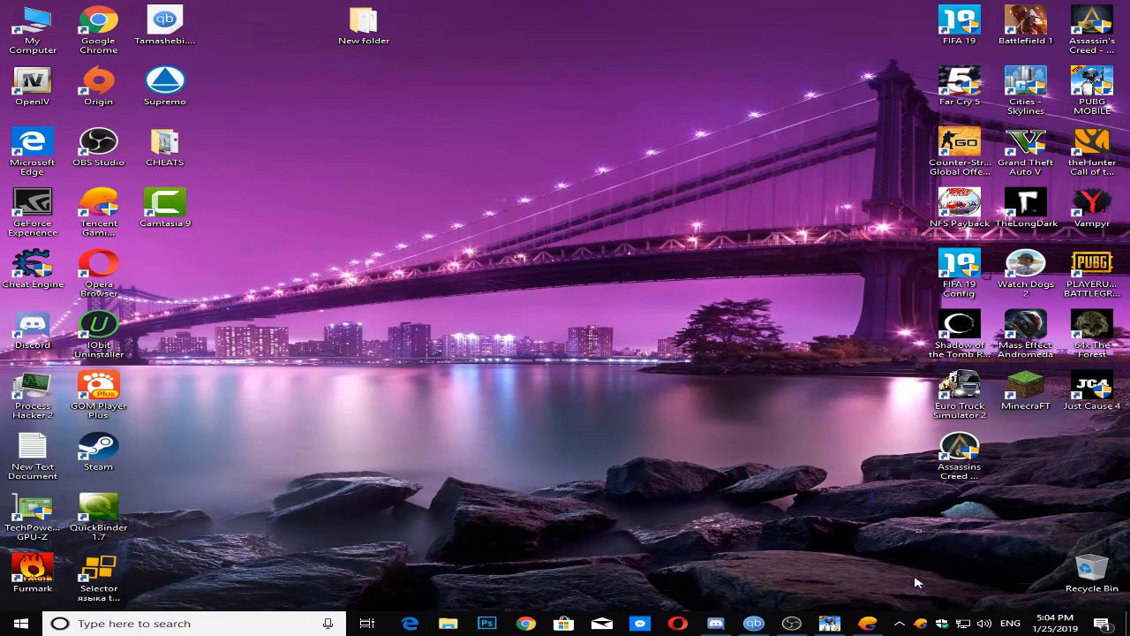
pyautogui.click(884, 623)
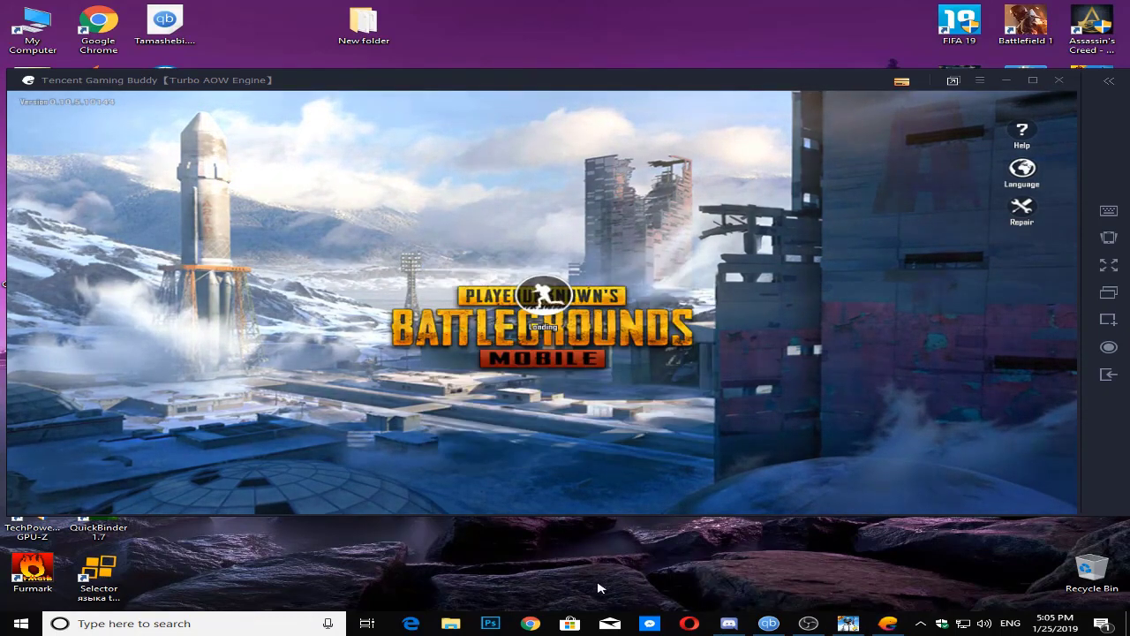
# Search the web for 'process hacker' in Microsoft Edge.
pyautogui.click(409, 624)
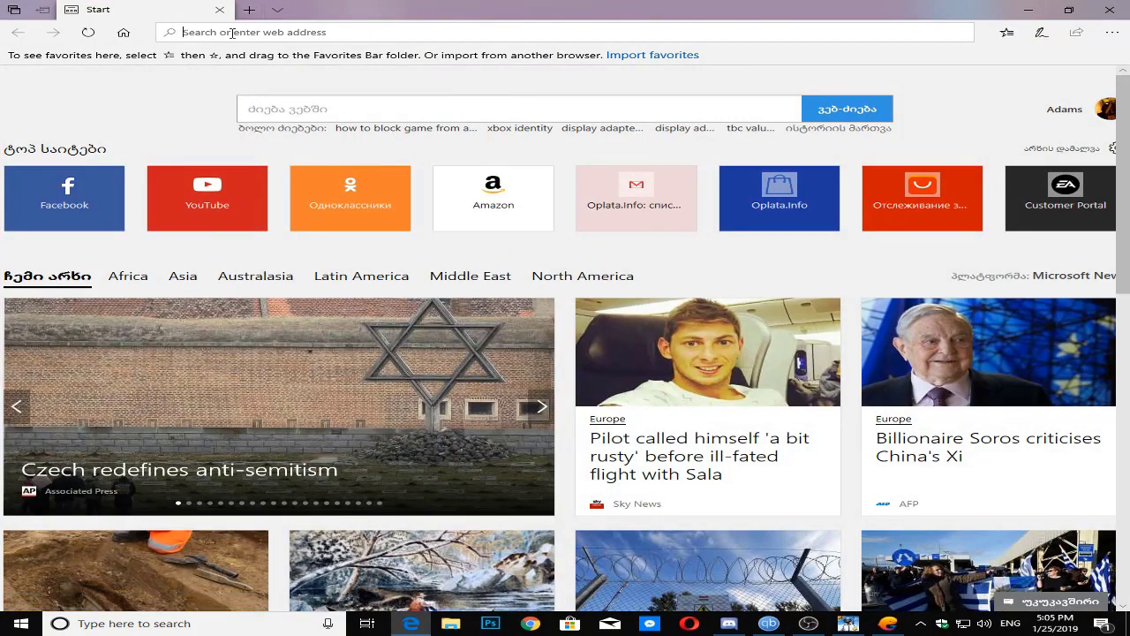
pyautogui.write('proc')
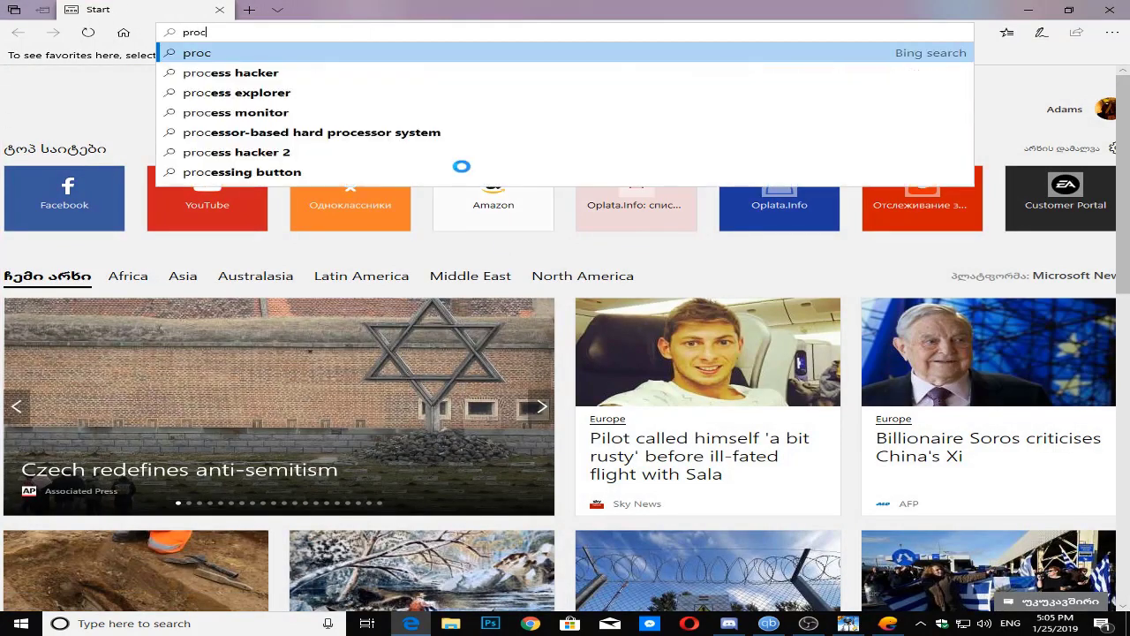
pyautogui.press('Down')
pyautogui.press('Return')
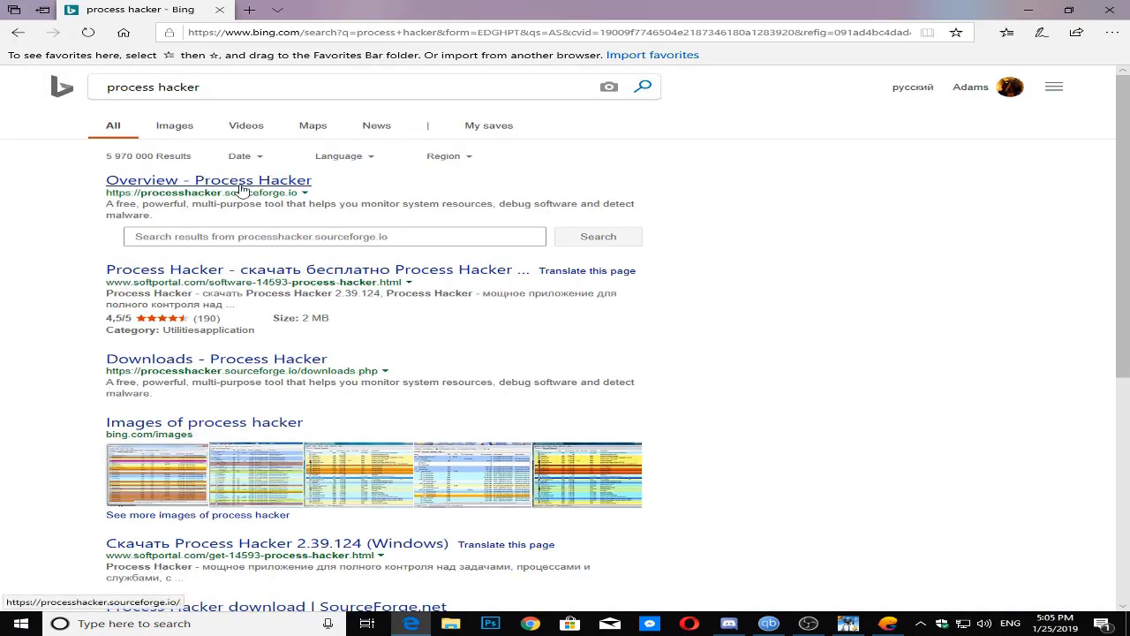
# Reach the processhacker.sourceforge.io Downloads page, starting then cancelling the installer download.
pyautogui.click(240, 190)
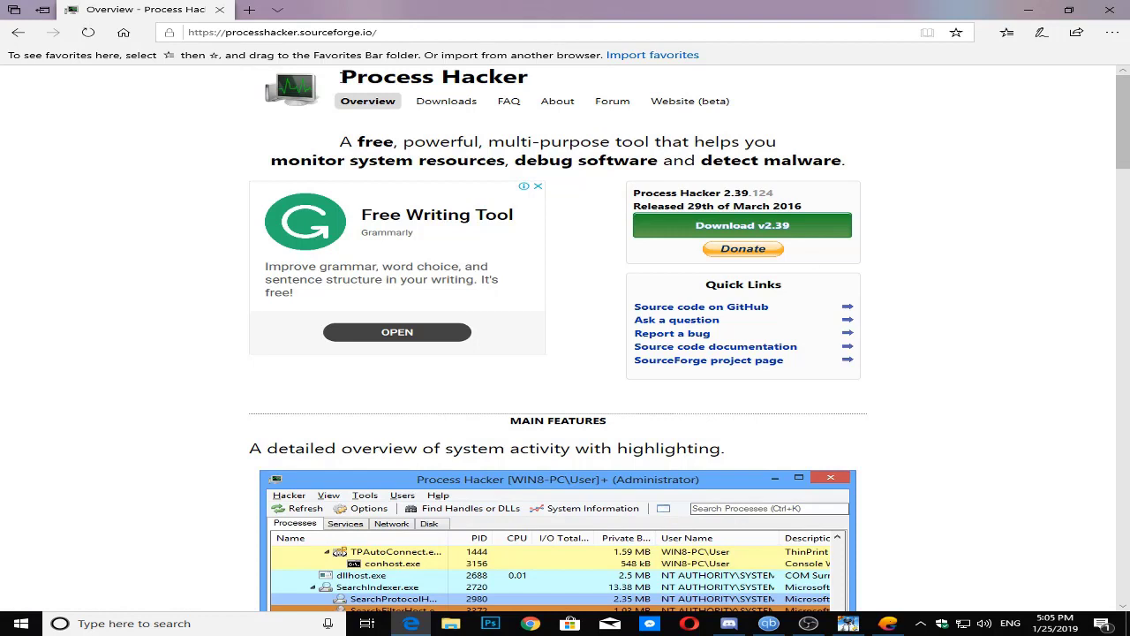
pyautogui.moveTo(340, 77); pyautogui.dragTo(529, 81)
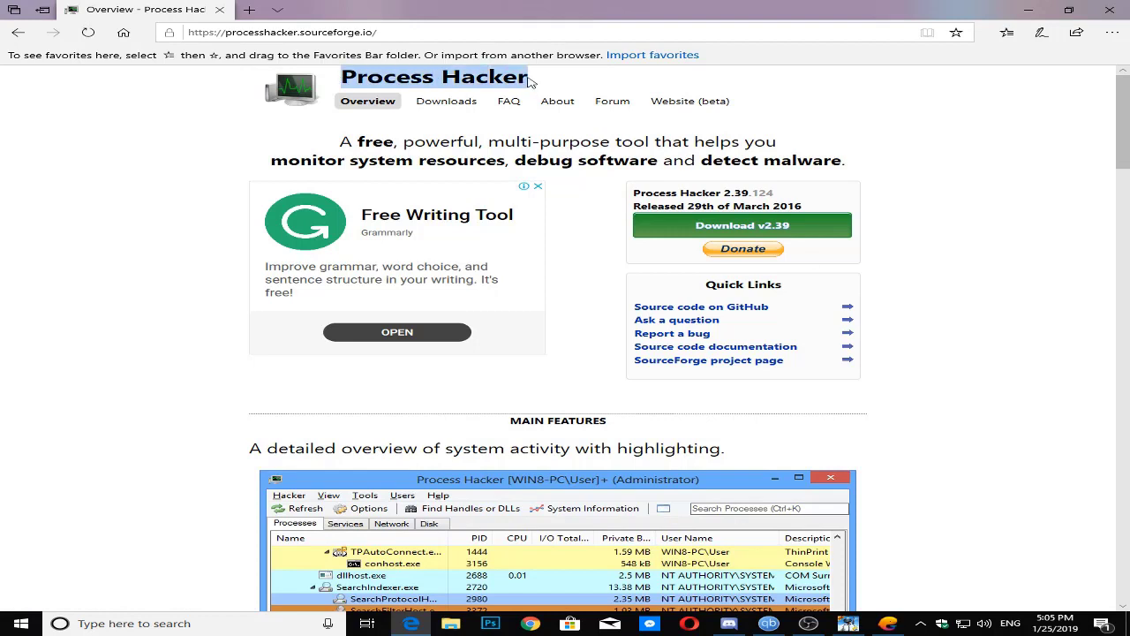
pyautogui.click(753, 228)
pyautogui.click(539, 256)
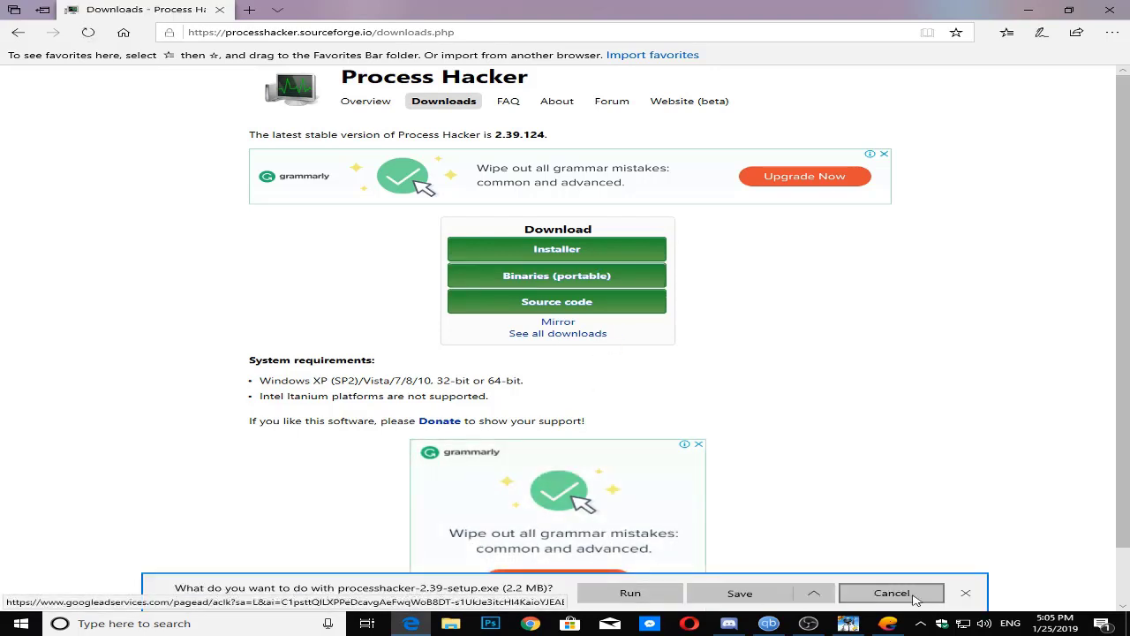
pyautogui.click(915, 600)
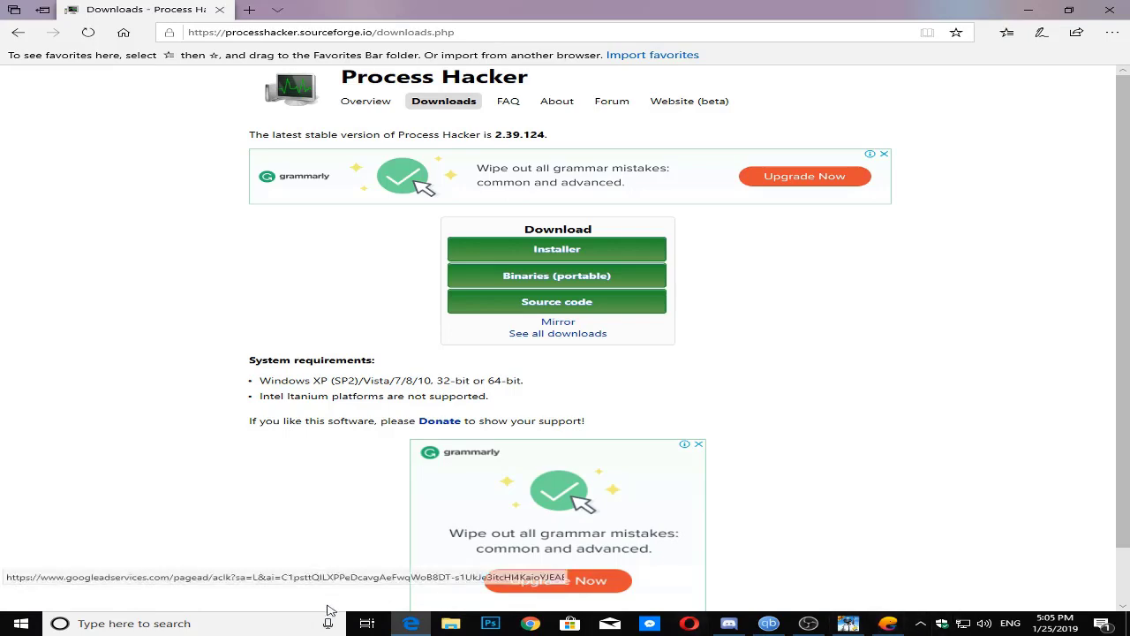
pyautogui.click(177, 623)
# Launch Process Hacker 2 from Windows search 'pro' and minimise Edge.
pyautogui.write('pro')
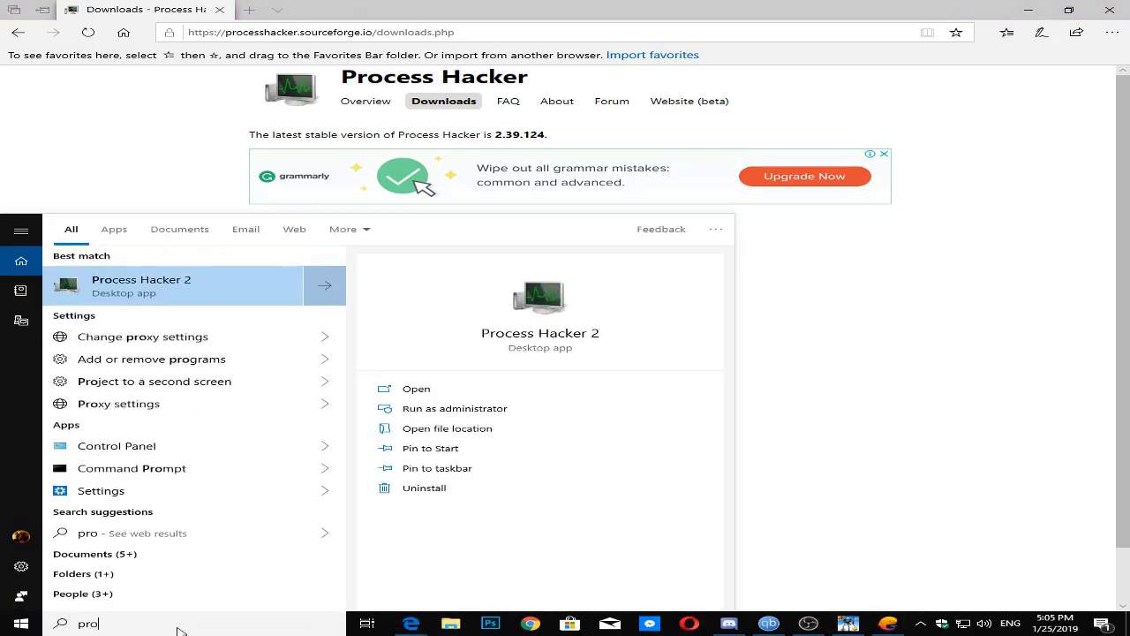
pyautogui.press('Return')
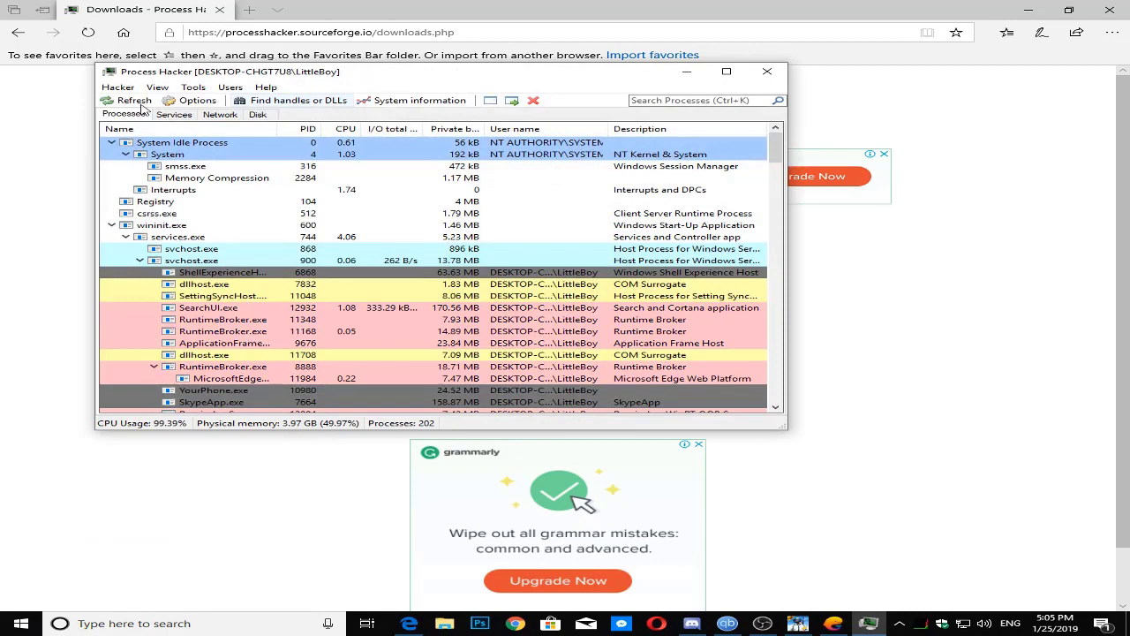
pyautogui.moveTo(190, 72); pyautogui.dragTo(265, 60)
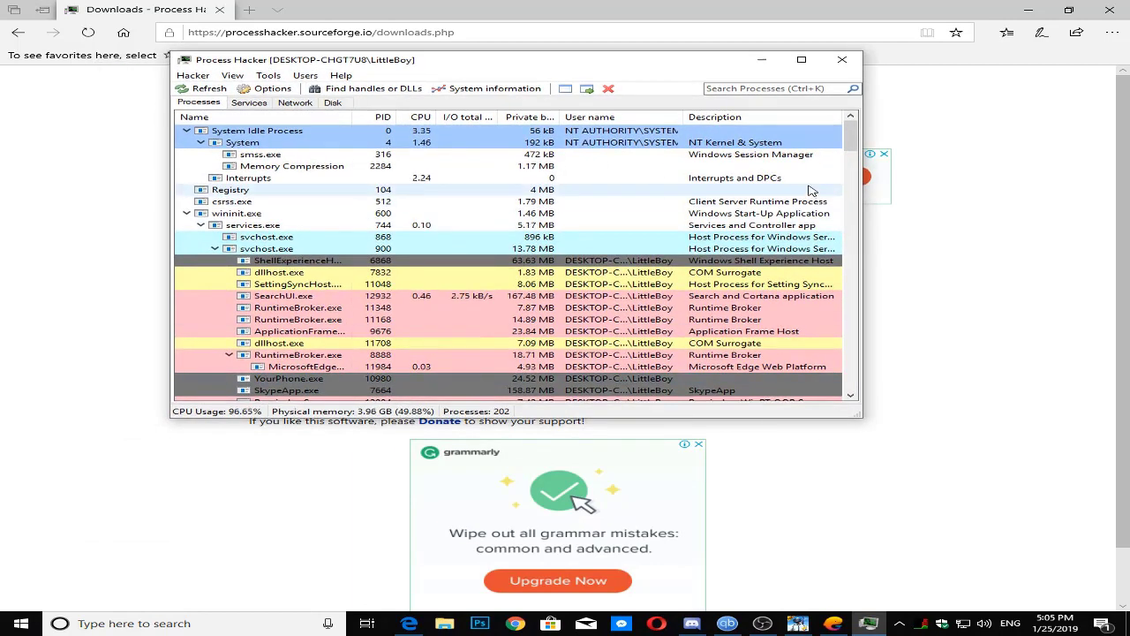
pyautogui.click(1029, 9)
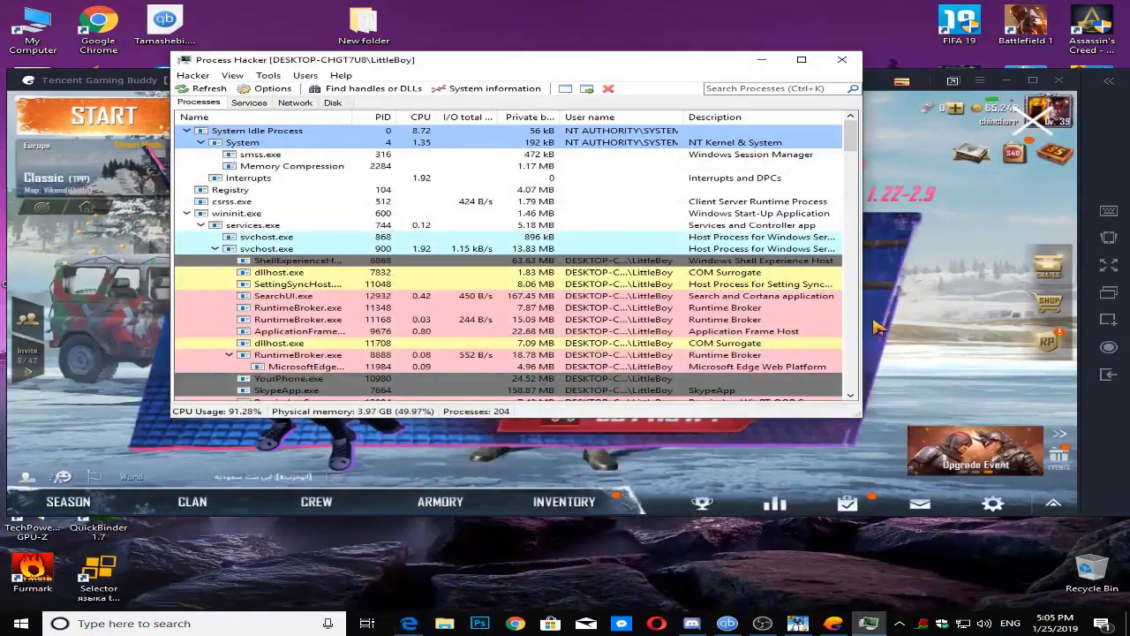
# Exit the PUBG emulator with confirmation and minimise the Gaming Buddy launcher.
pyautogui.click(1015, 121)
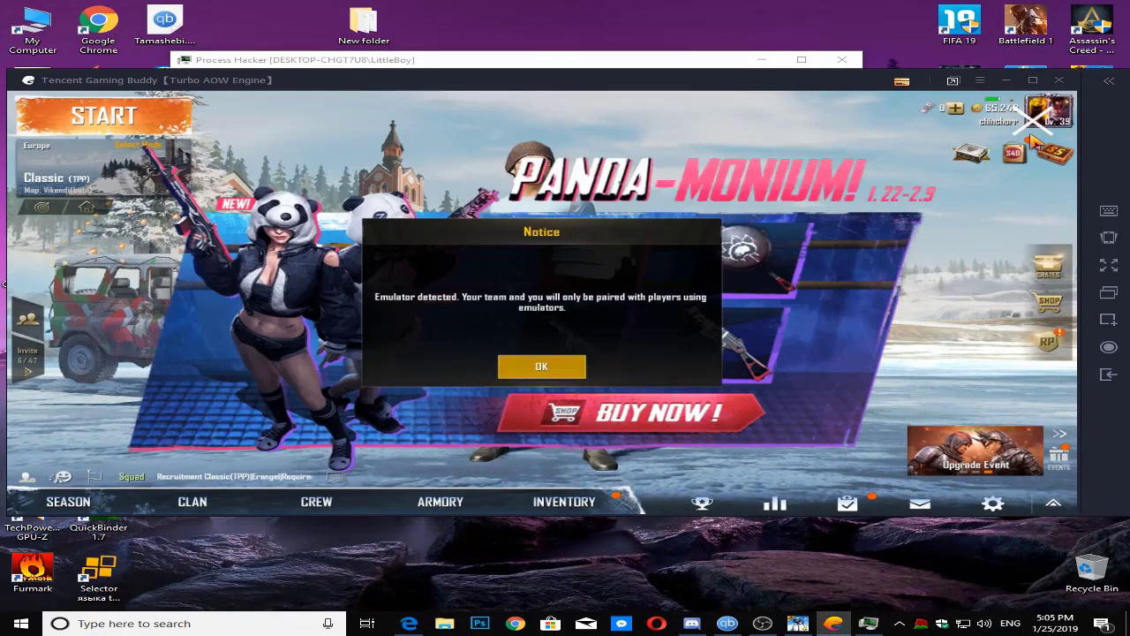
pyautogui.click(541, 367)
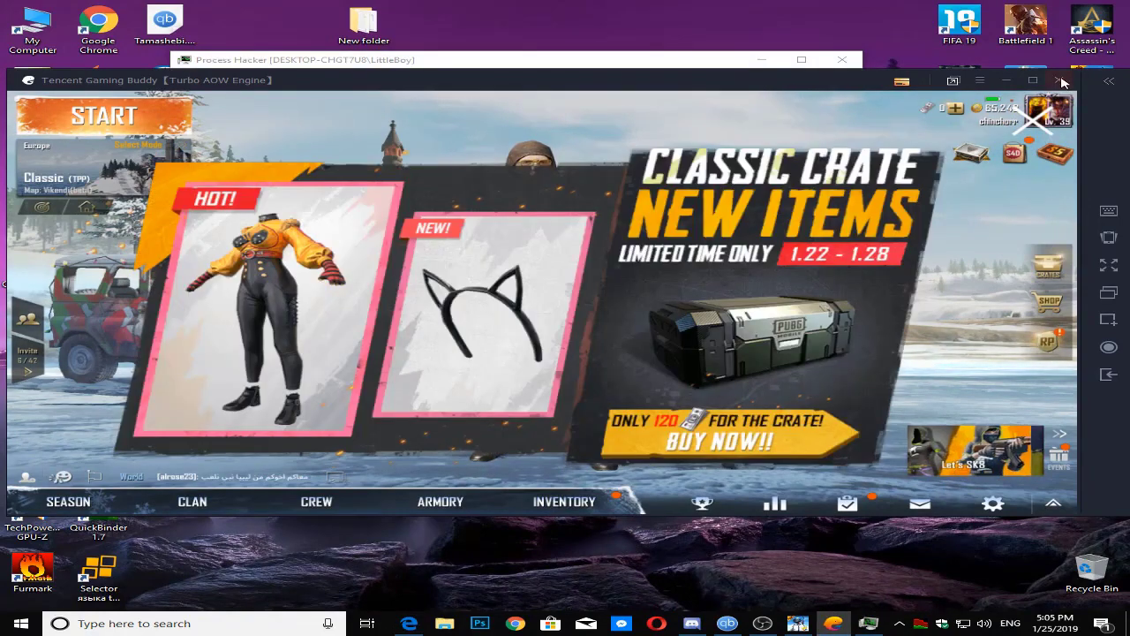
pyautogui.click(1060, 80)
pyautogui.click(588, 318)
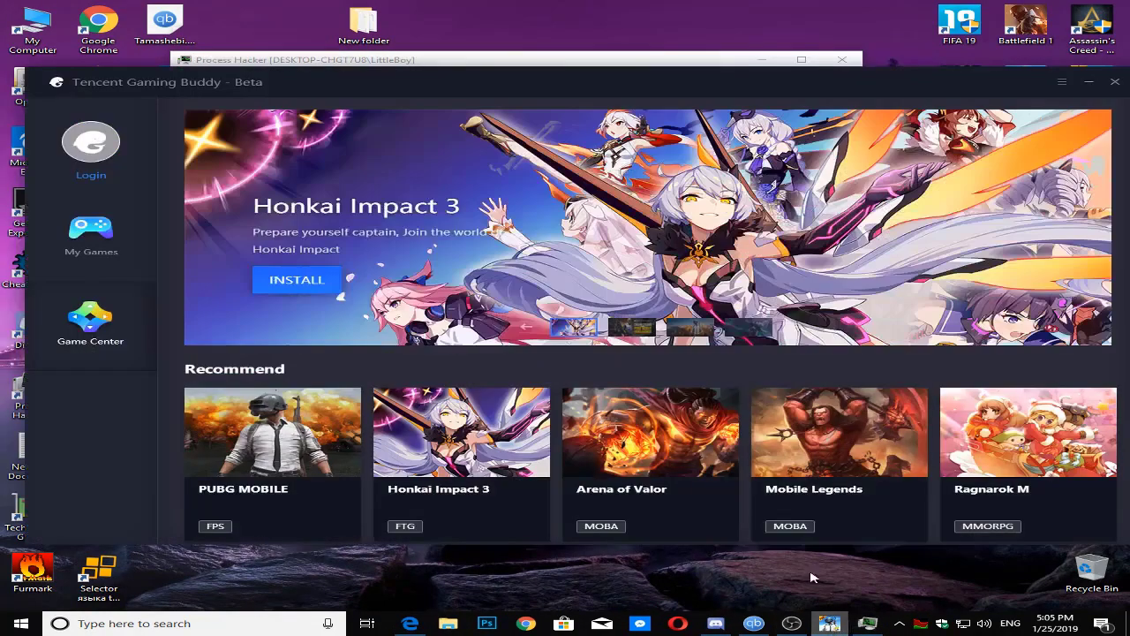
pyautogui.moveTo(155, 84); pyautogui.dragTo(0, 104)
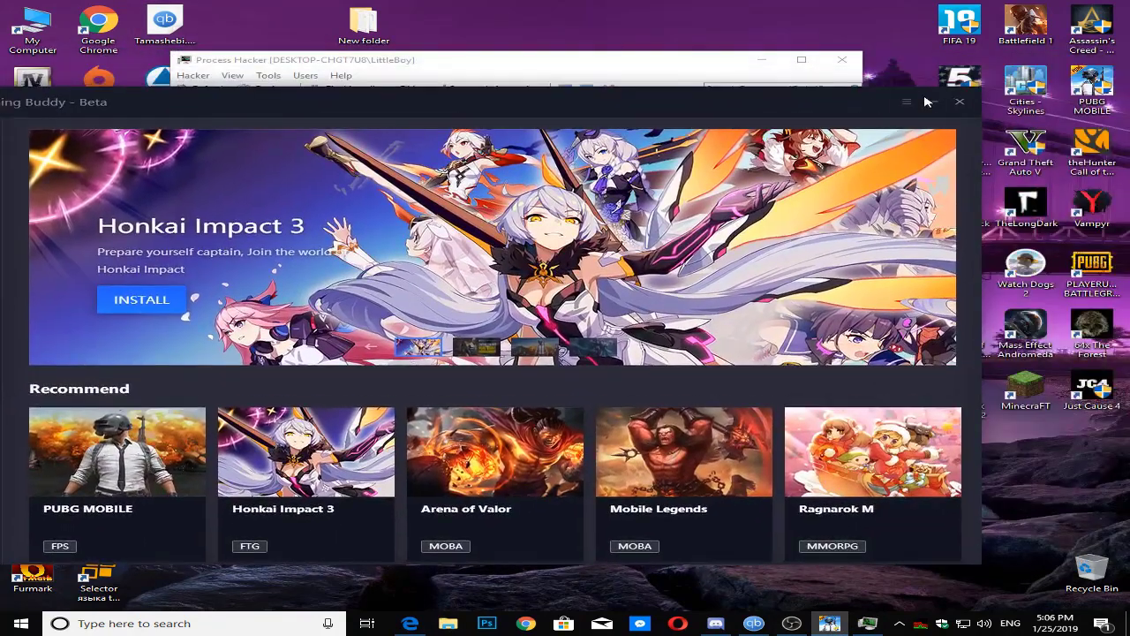
pyautogui.click(927, 102)
pyautogui.click(745, 89)
# Filter Process Hacker by 'aow' to surface aow_exe.exe, then clear the filter.
pyautogui.write('ac')
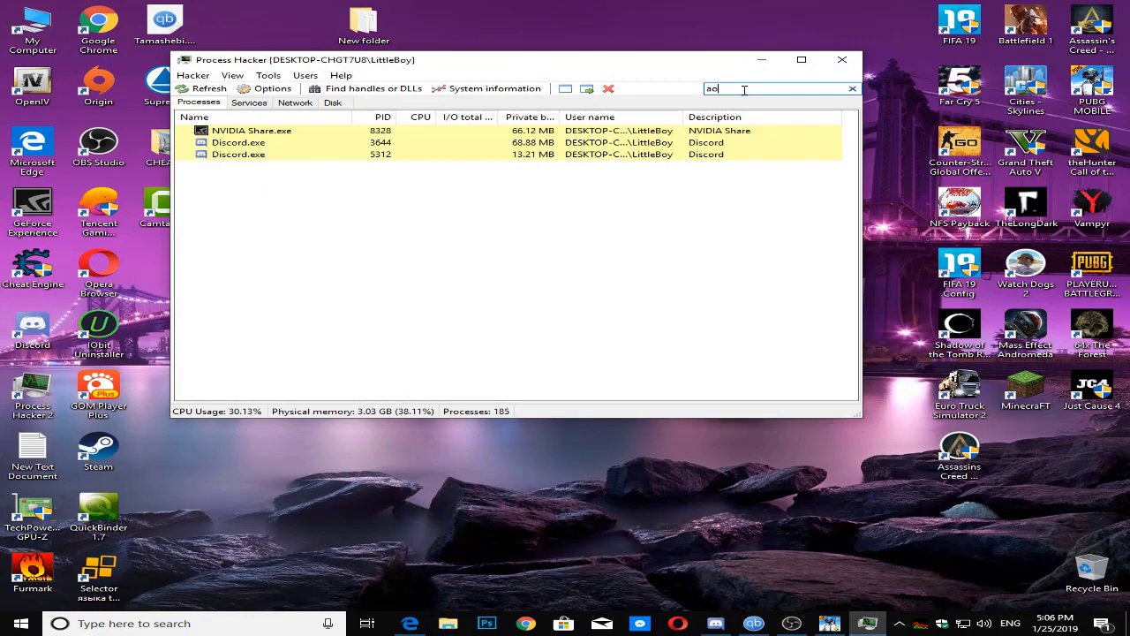
pyautogui.press('BackSpace')
pyautogui.write('ow')
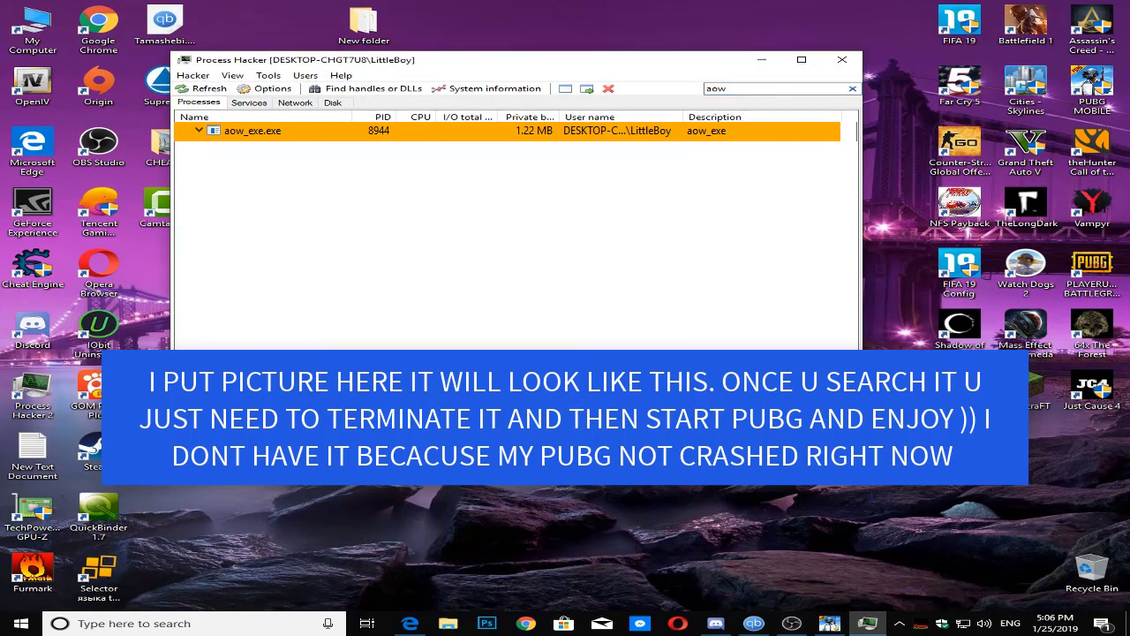
pyautogui.moveTo(739, 315)
pyautogui.mouseDown()
pyautogui.moveTo(369, 143)
pyautogui.moveTo(297, 178)
pyautogui.moveTo(75, 37)
pyautogui.mouseUp()
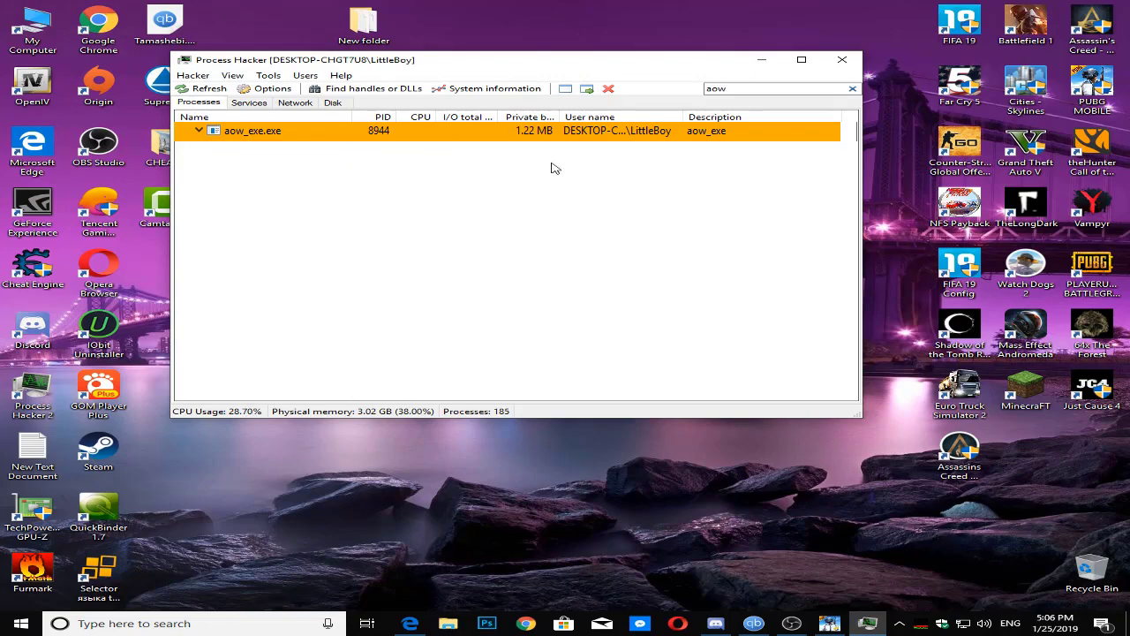
pyautogui.doubleClick(717, 88)
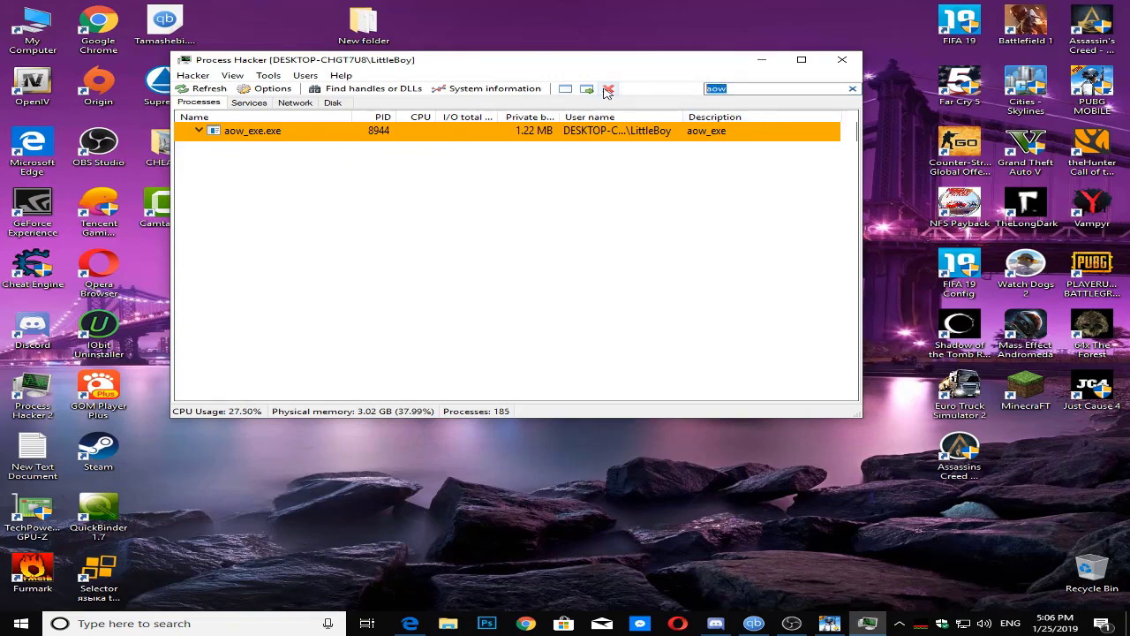
pyautogui.press('BackSpace')
pyautogui.scroll(-2, 457, 237)
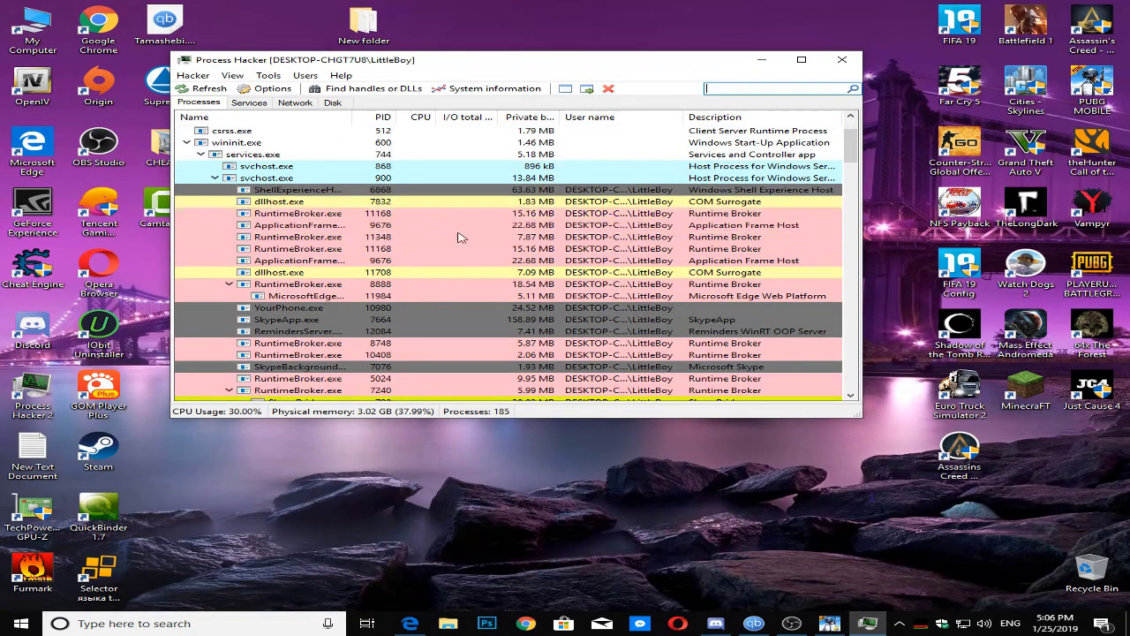
# Close Process Hacker and bring the Tencent Gaming Buddy launcher fully on screen.
pyautogui.scroll(-8, 457, 237)
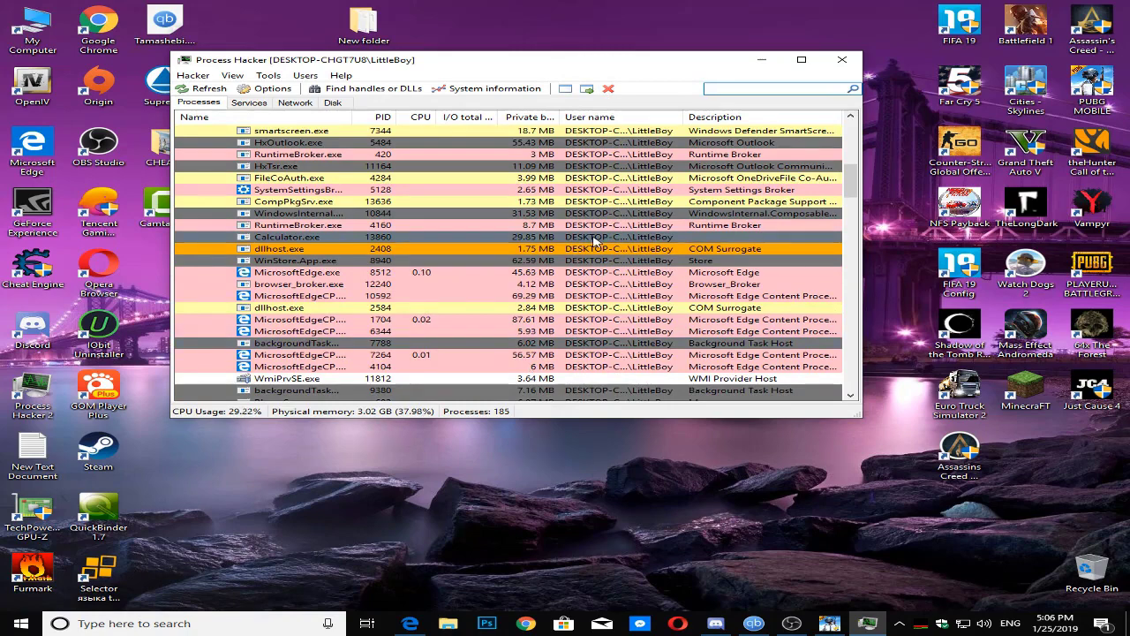
pyautogui.click(850, 62)
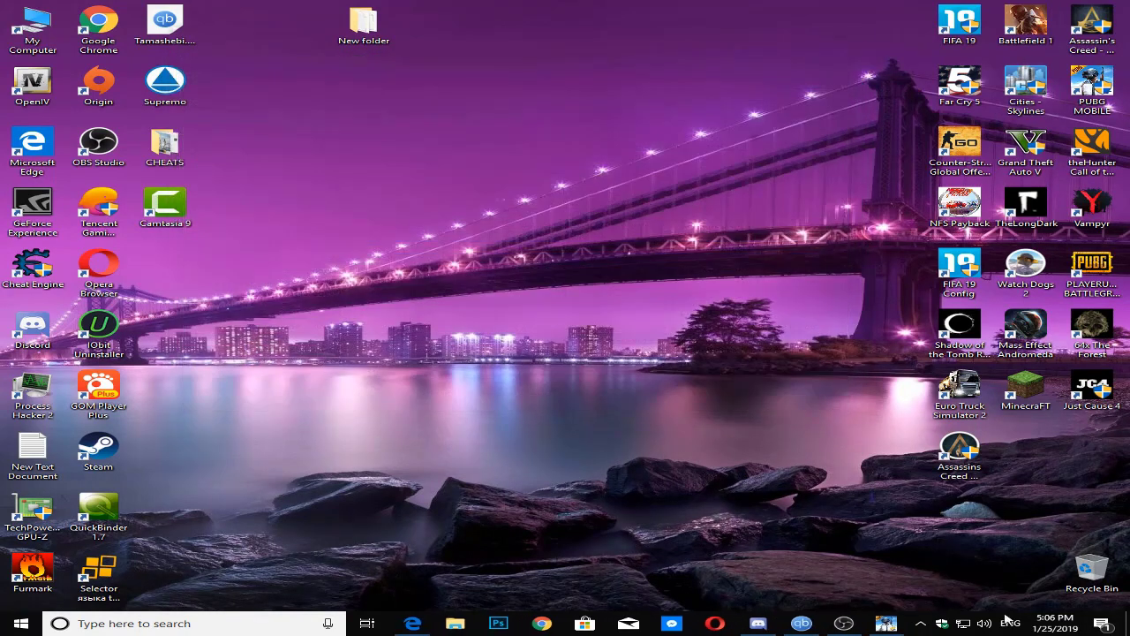
pyautogui.click(886, 623)
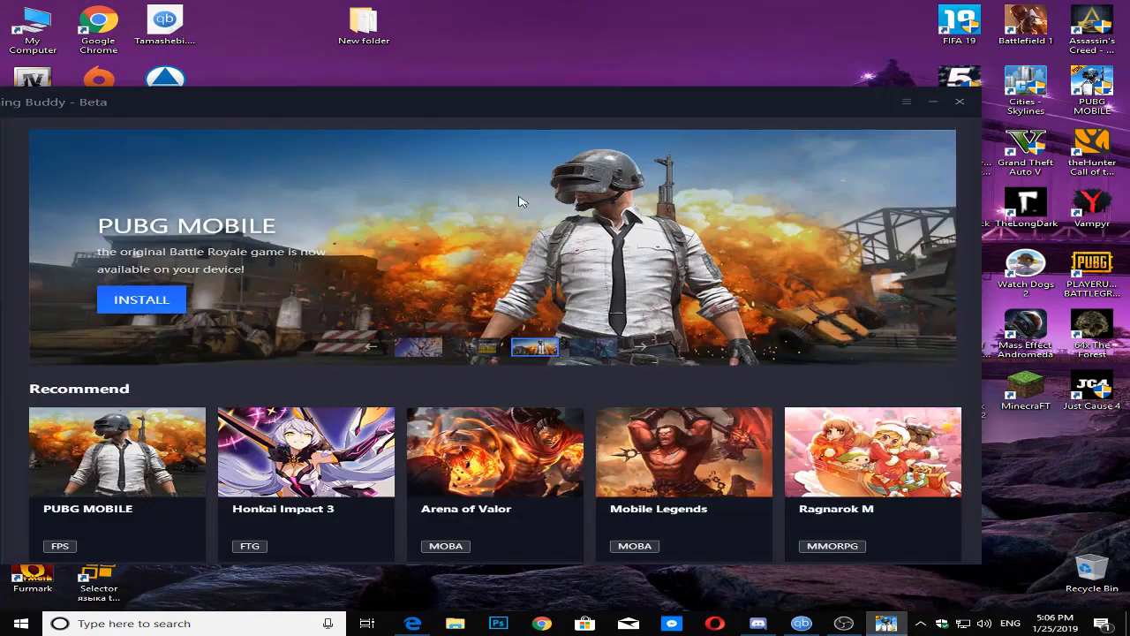
pyautogui.moveTo(267, 89); pyautogui.dragTo(397, 79)
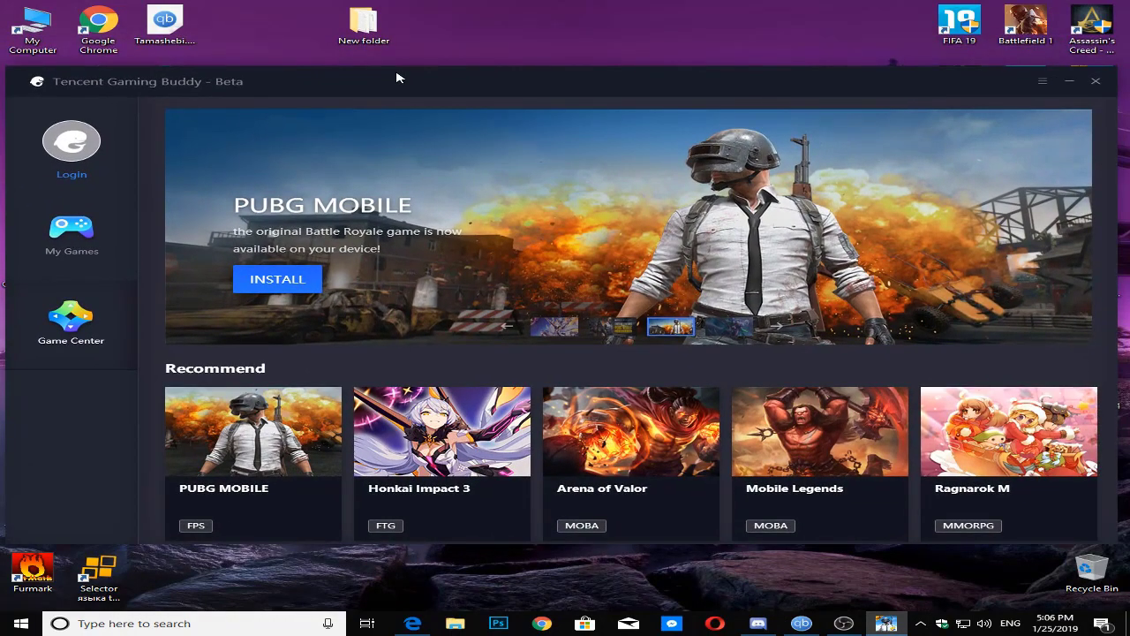
# Open the PUBG MOBILE page, hit PLAY, and bring the emulator window forward.
pyautogui.click(285, 530)
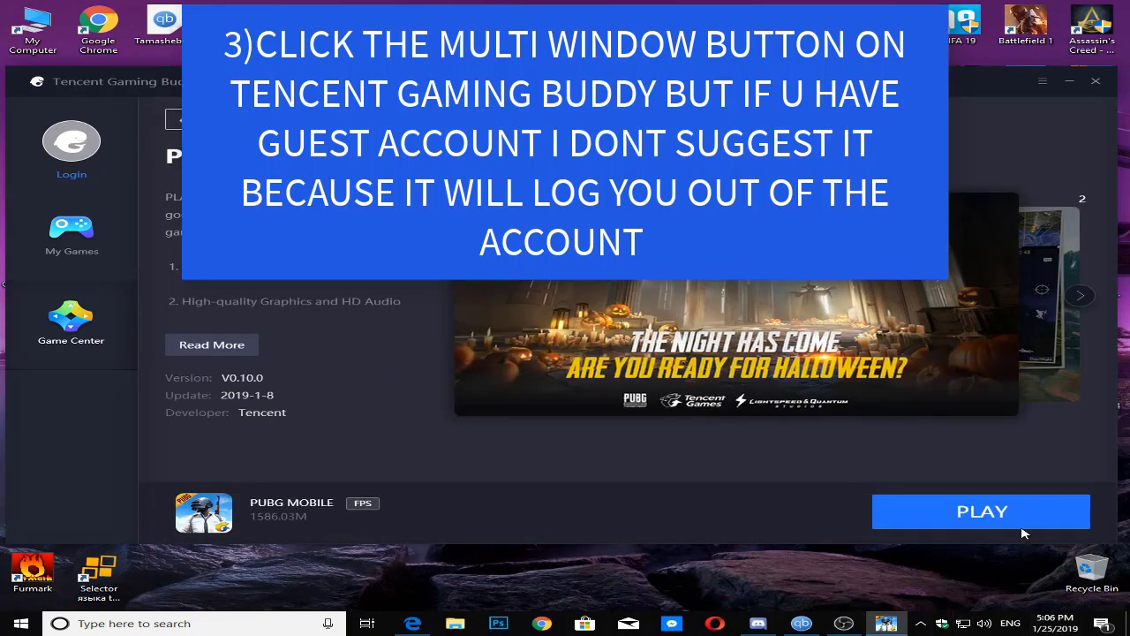
pyautogui.click(951, 505)
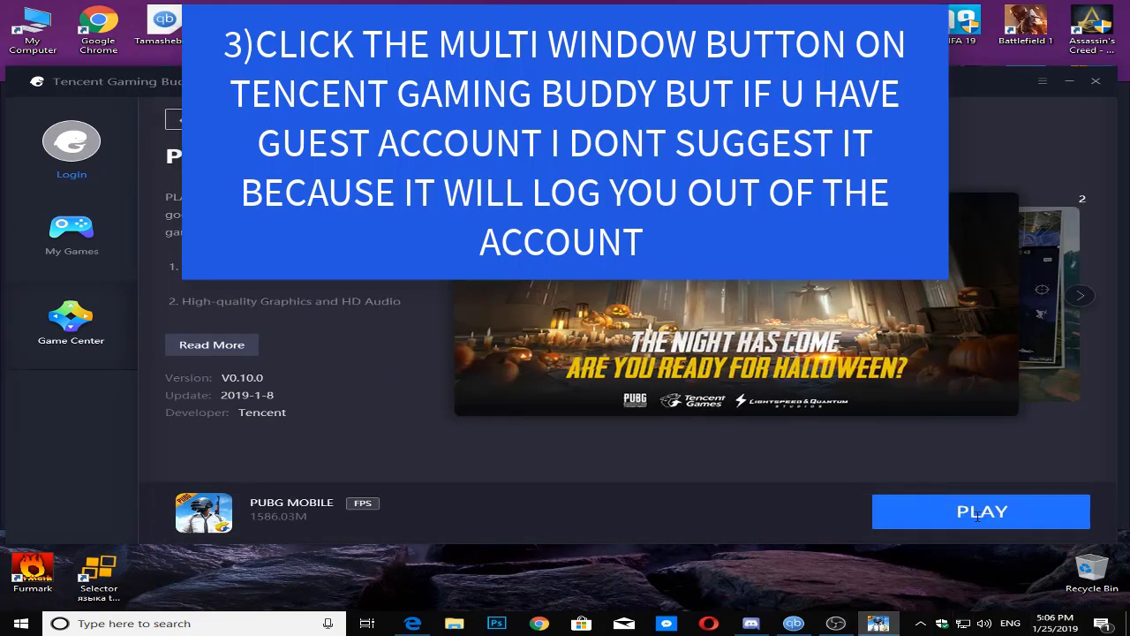
pyautogui.click(889, 627)
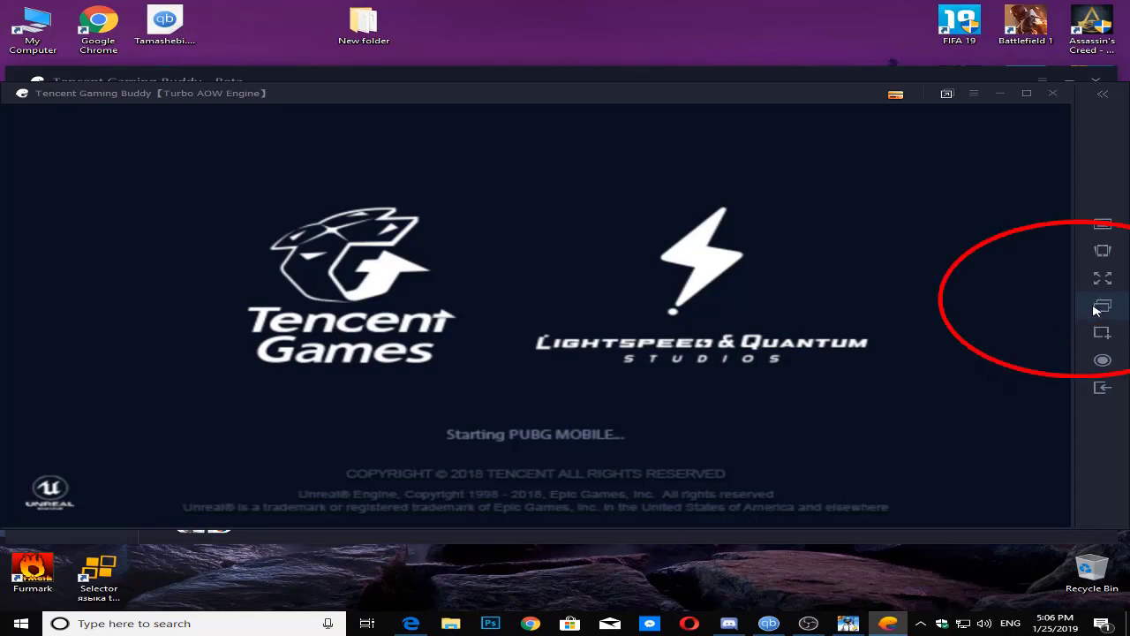
# Open and close a second multi-window instance, then expand the side panel and reposition the emulator.
pyautogui.click(1094, 306)
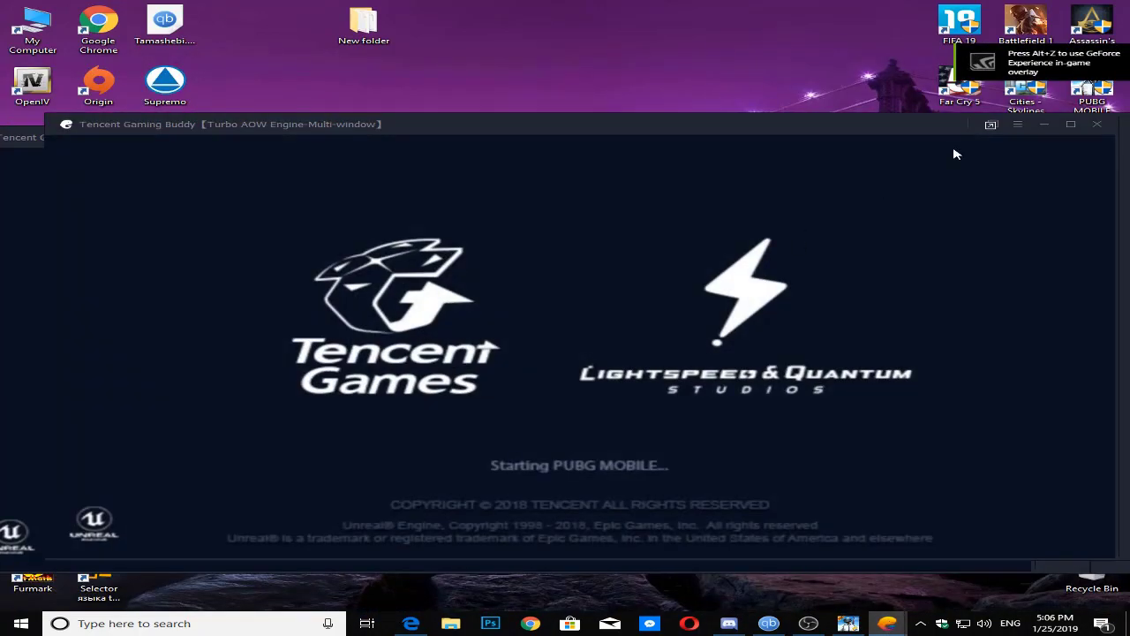
pyautogui.click(920, 305)
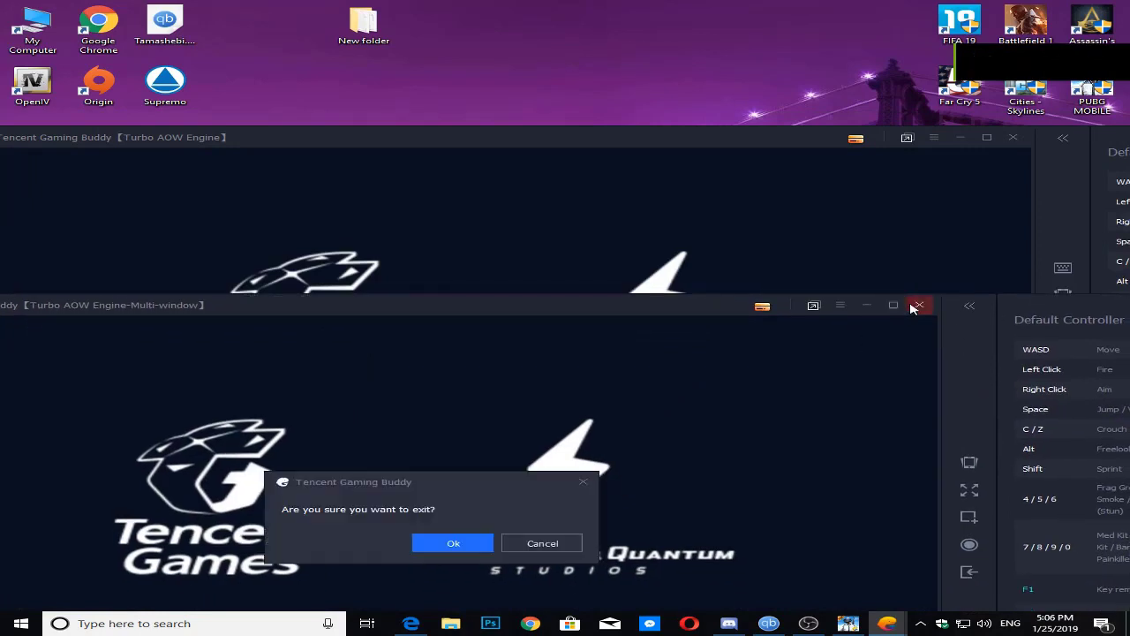
pyautogui.click(448, 539)
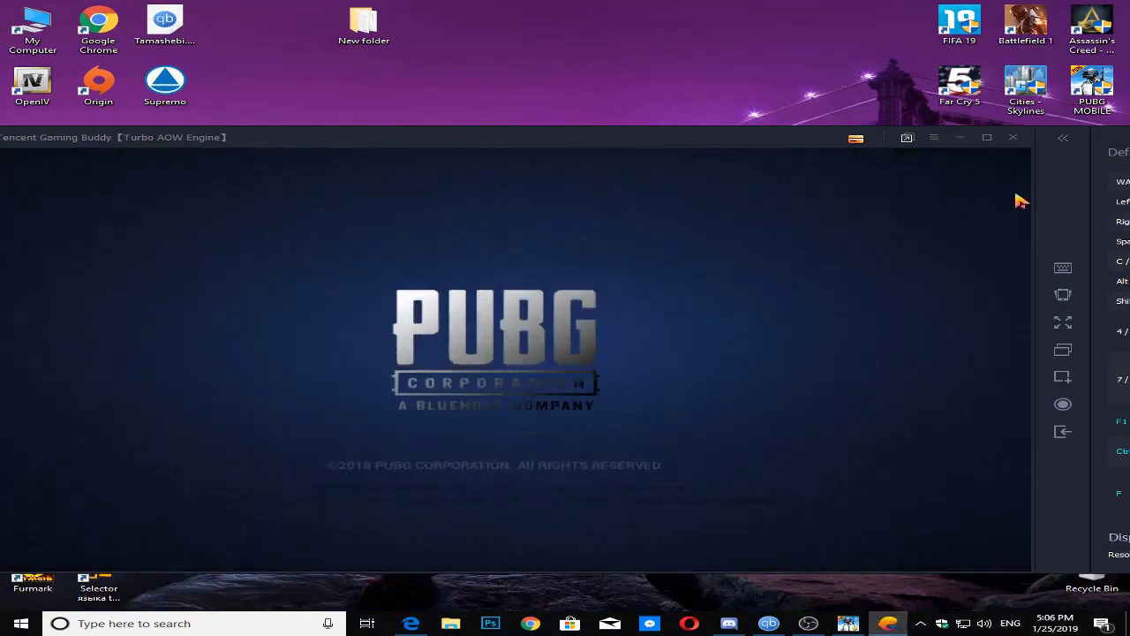
pyautogui.click(1063, 139)
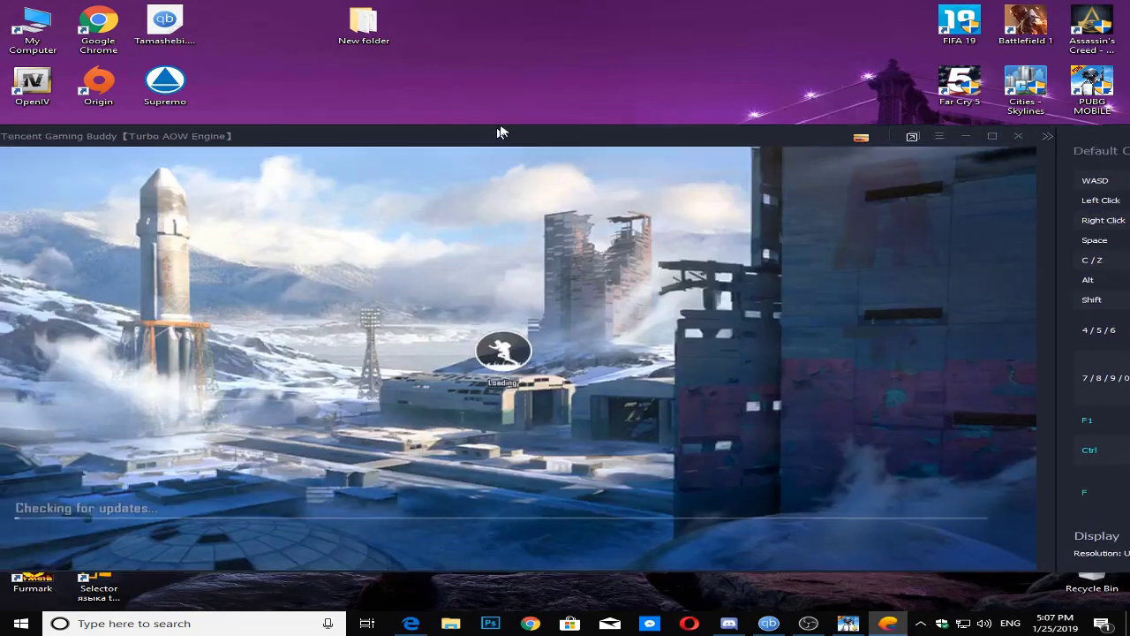
pyautogui.moveTo(500, 133)
pyautogui.mouseDown()
pyautogui.moveTo(665, 154)
pyautogui.moveTo(566, 148)
pyautogui.mouseUp()
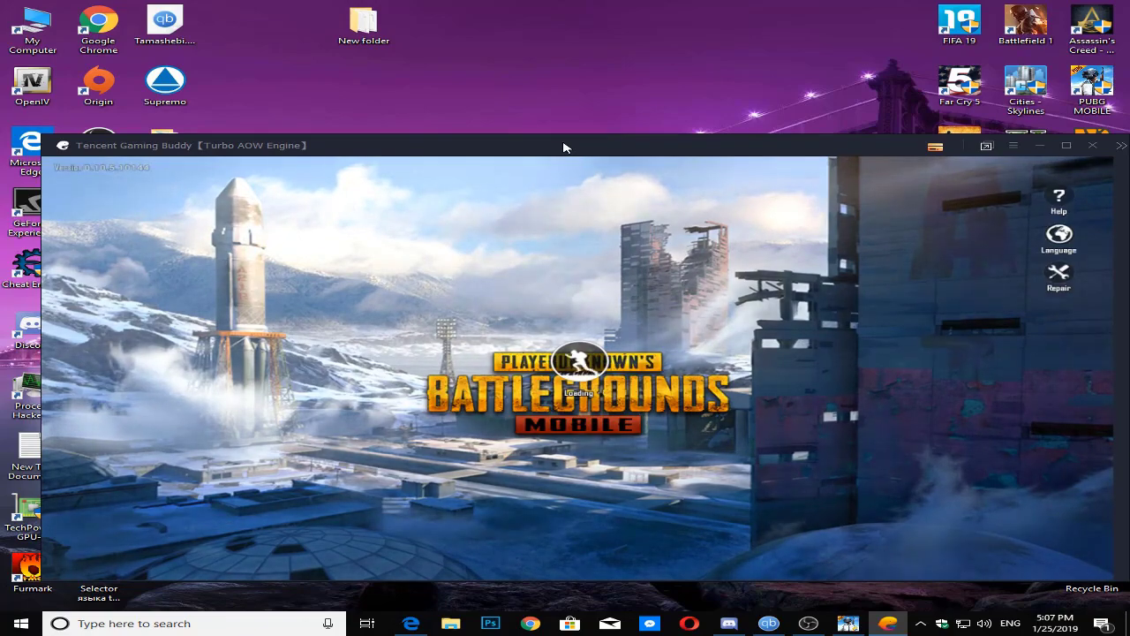
# Relaunch Process Hacker 2, filter by 'aow', and terminate the aow_exe.exe process.
pyautogui.click(141, 624)
pyautogui.write('pro')
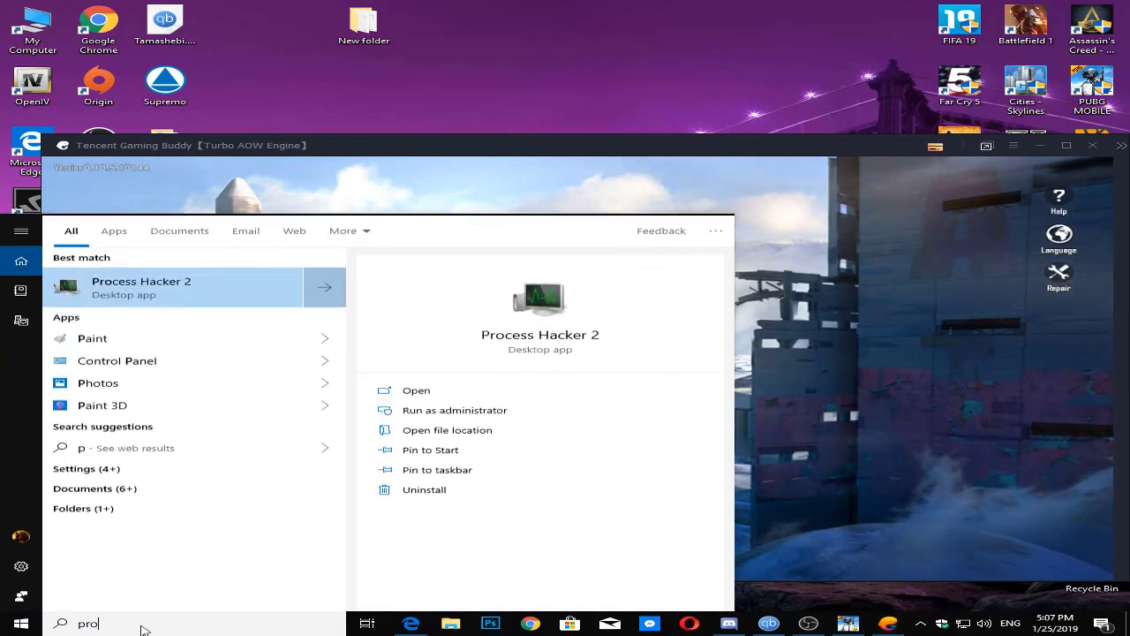
pyautogui.write('c')
pyautogui.press('Return')
pyautogui.hotkey('ctrl', 'k')
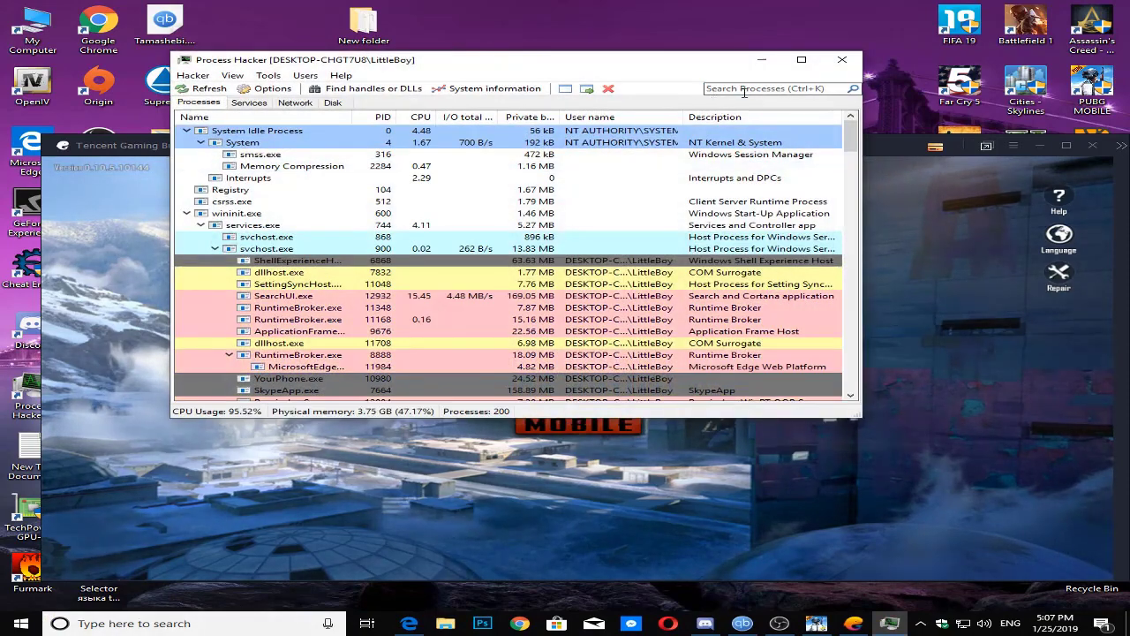
pyautogui.write('aow')
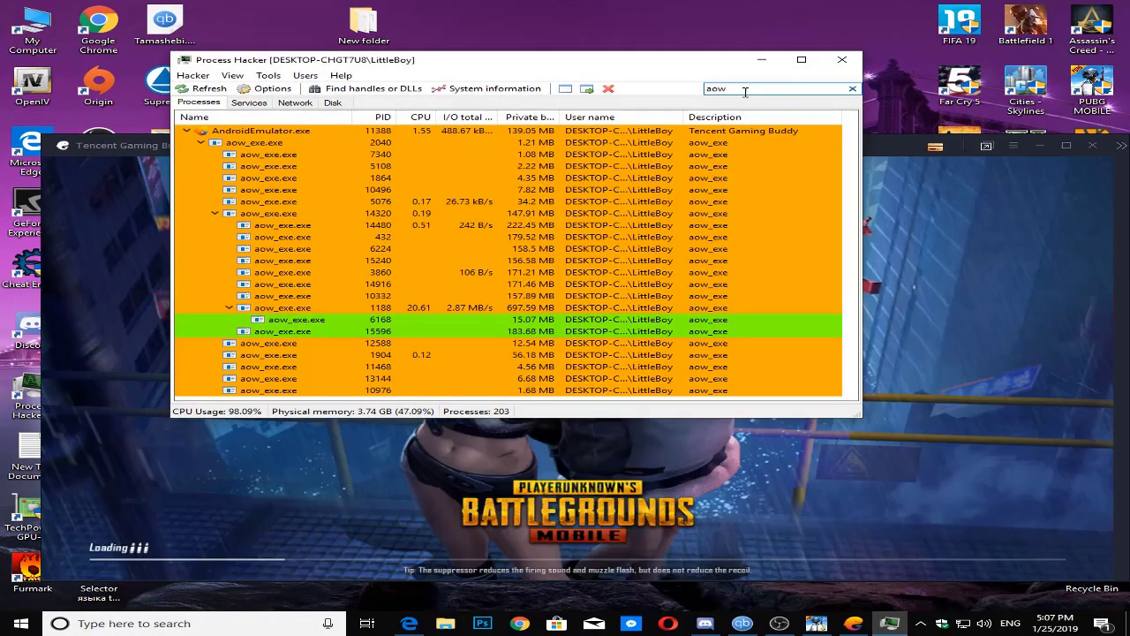
pyautogui.rightClick(273, 147)
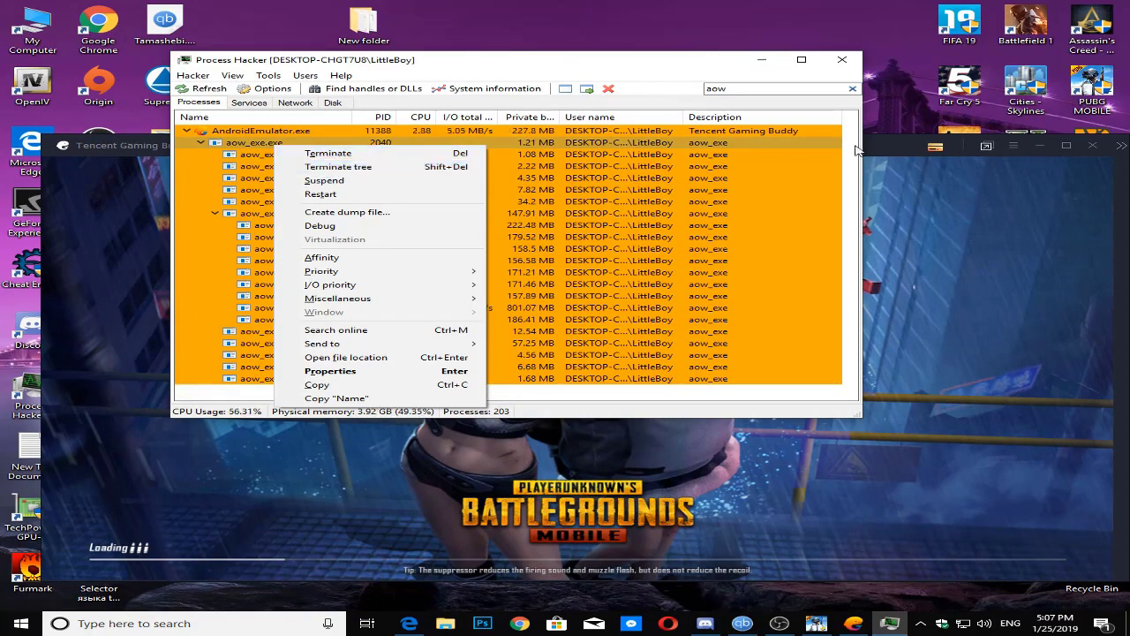
pyautogui.click(842, 59)
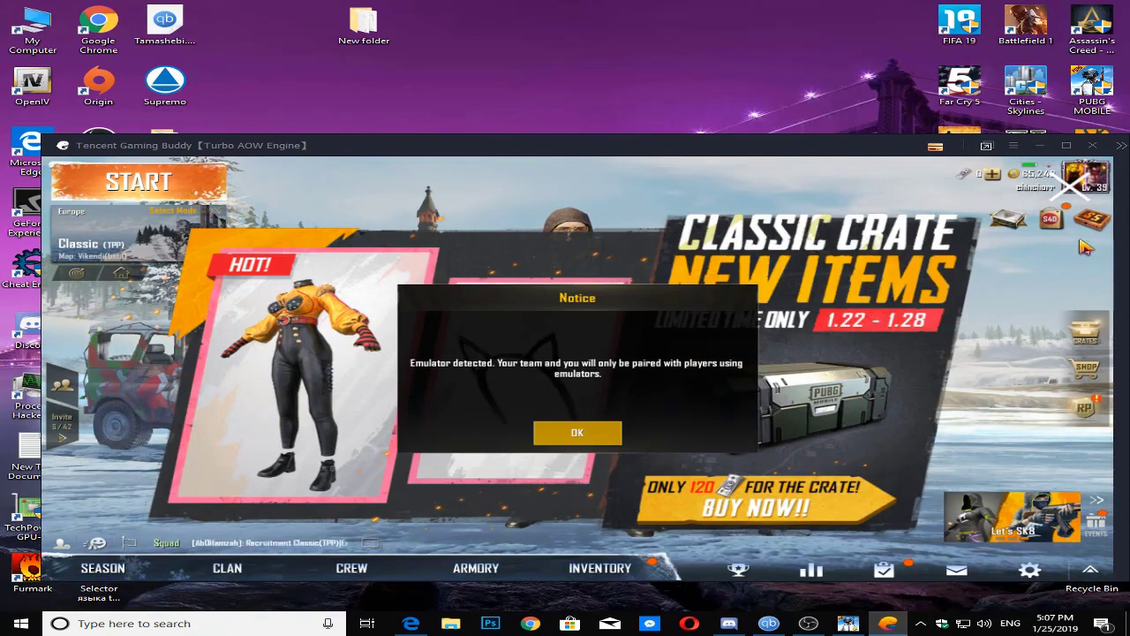
# Dismiss the Emulator detected notice and bring the launcher and PUBG emulator windows forward.
pyautogui.click(556, 430)
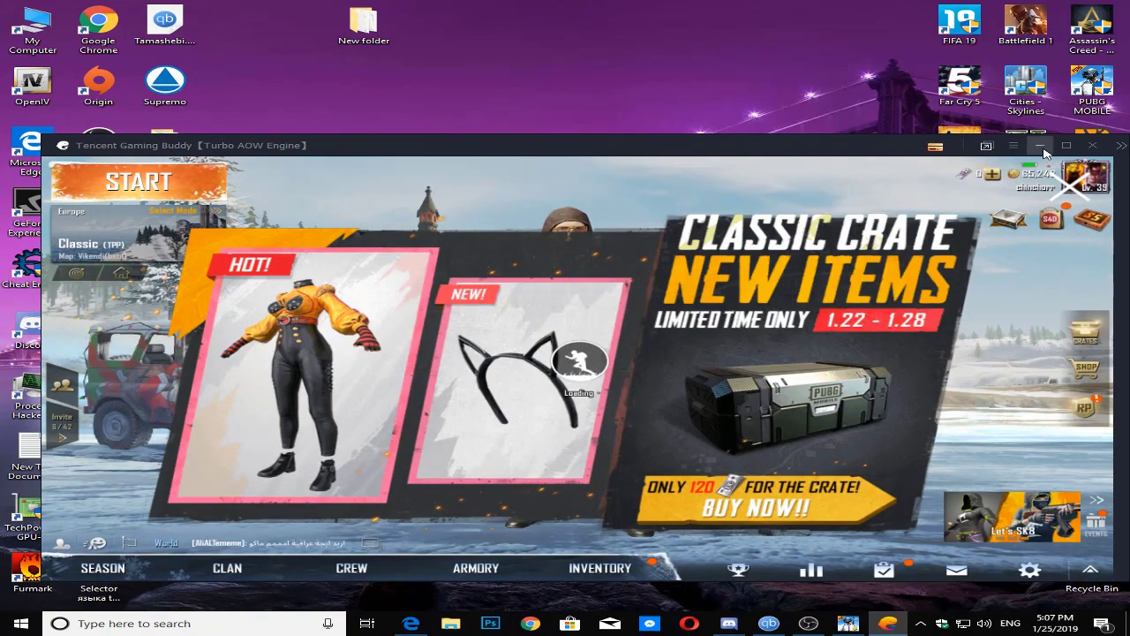
pyautogui.click(1041, 146)
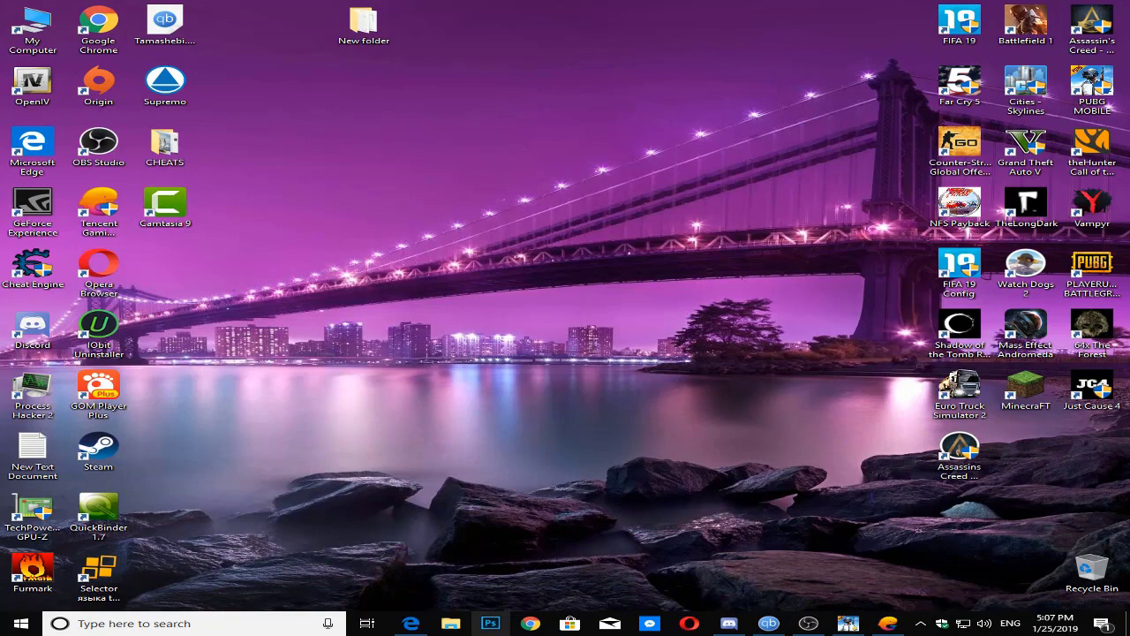
pyautogui.click(839, 624)
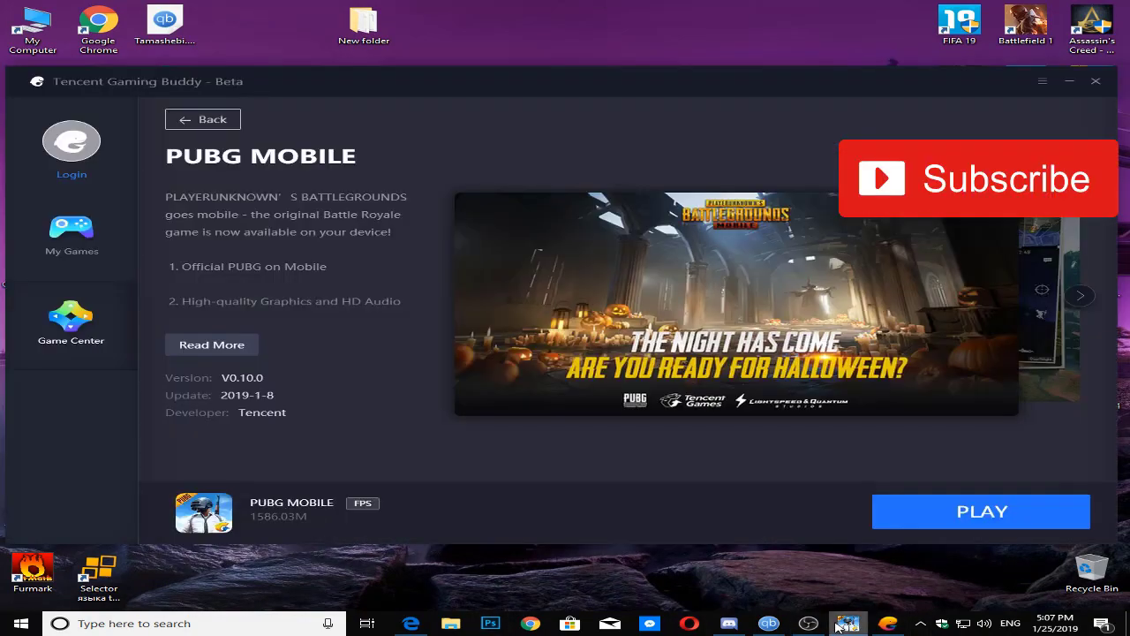
pyautogui.click(886, 623)
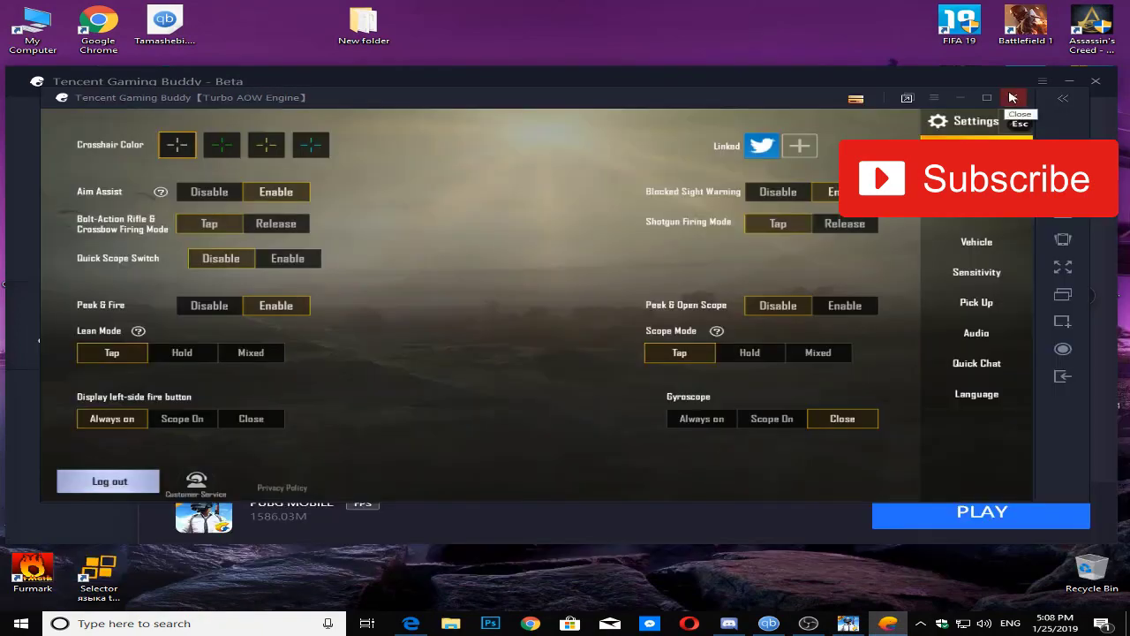
# Exit the PUBG emulator and Tencent Gaming Buddy, then bring OBS Studio to the front.
pyautogui.click(1013, 97)
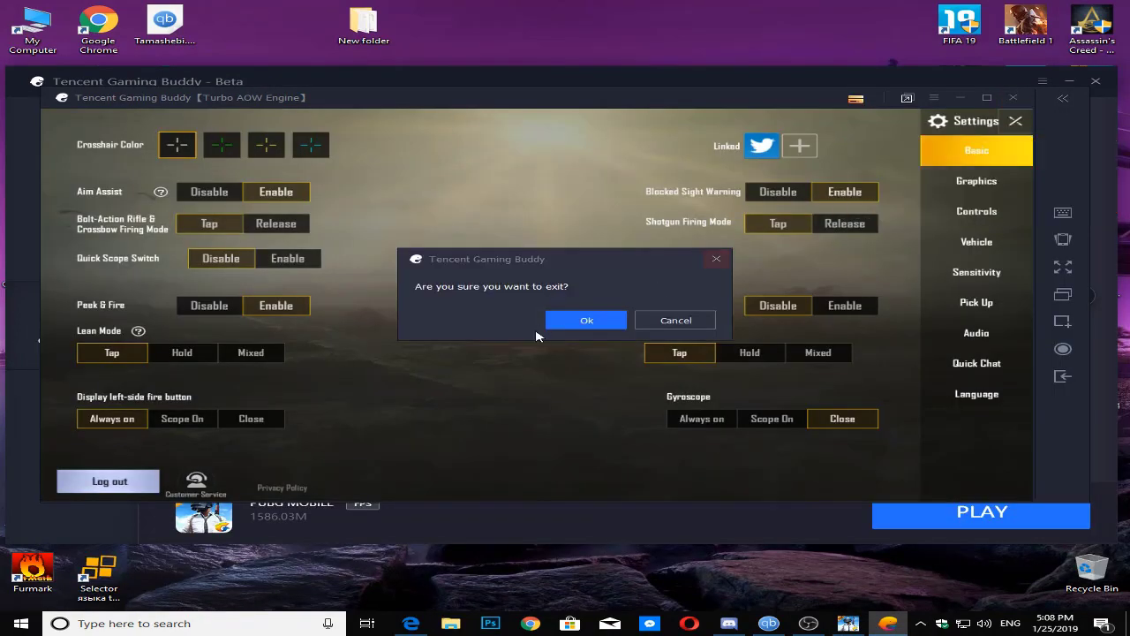
pyautogui.click(594, 319)
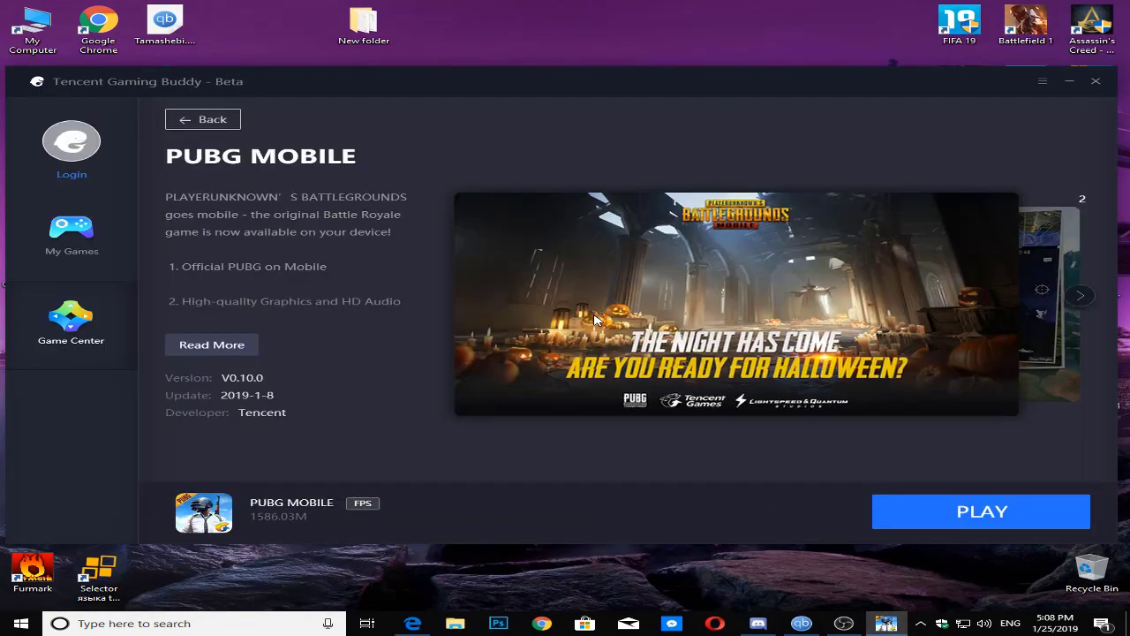
pyautogui.click(1096, 81)
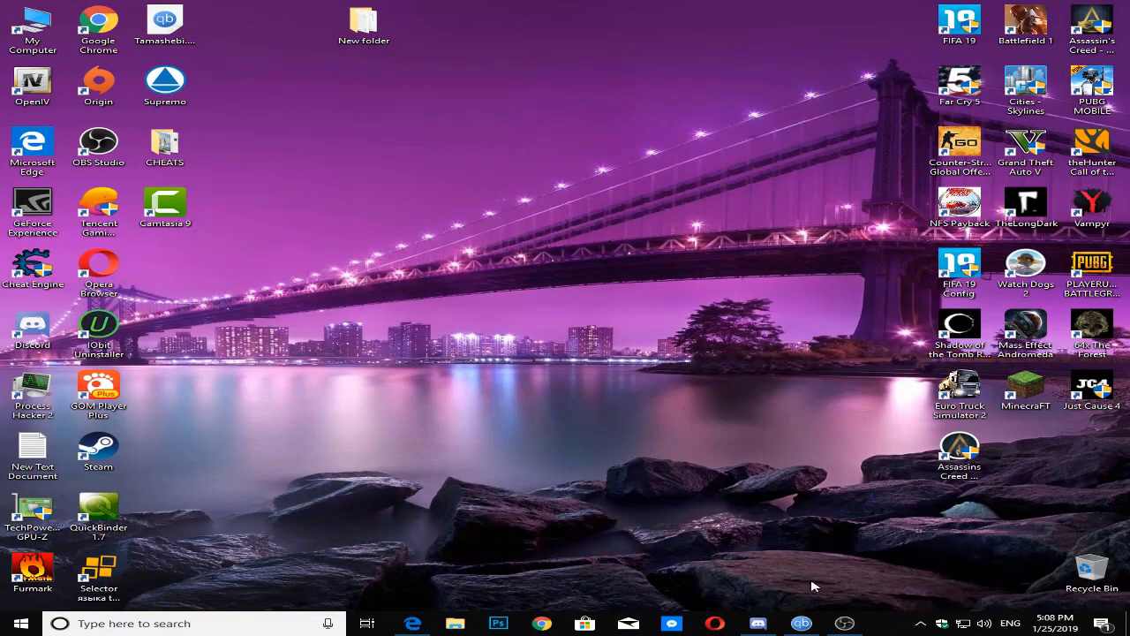
pyautogui.click(844, 623)
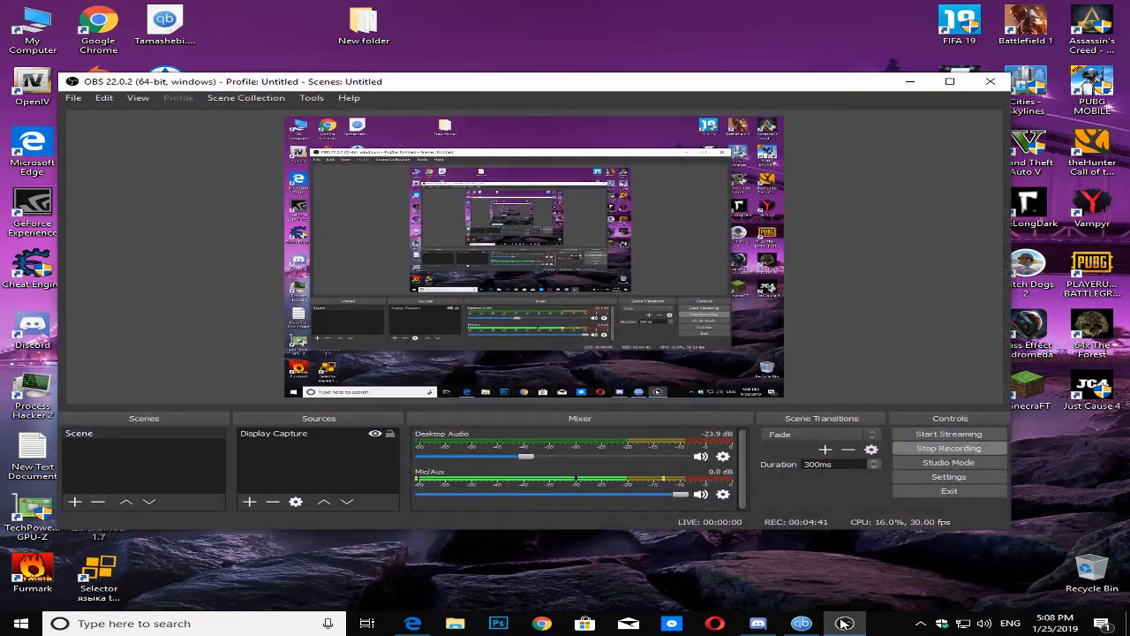